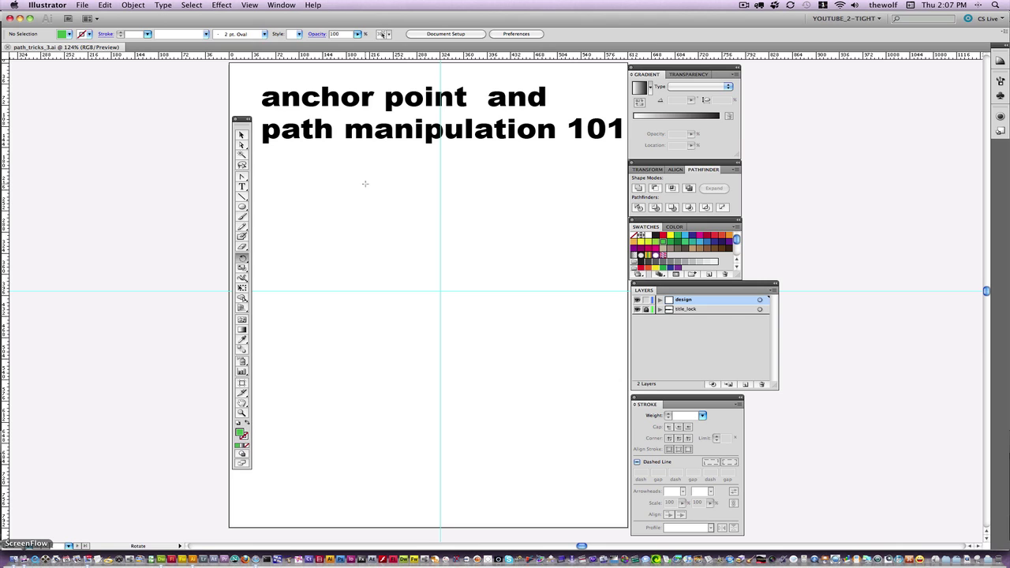
Draw a wide green rectangle, then delete it and redraw it larger across the horizontal guide.
key("m")
left_click_drag(308, 218, 574, 321)
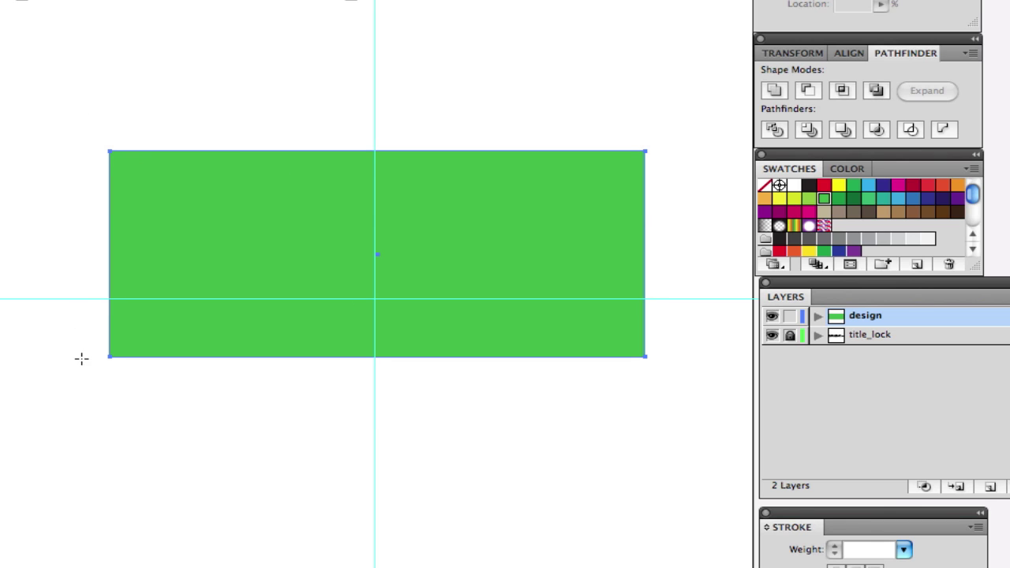
left_click_drag(348, 306, 585, 305)
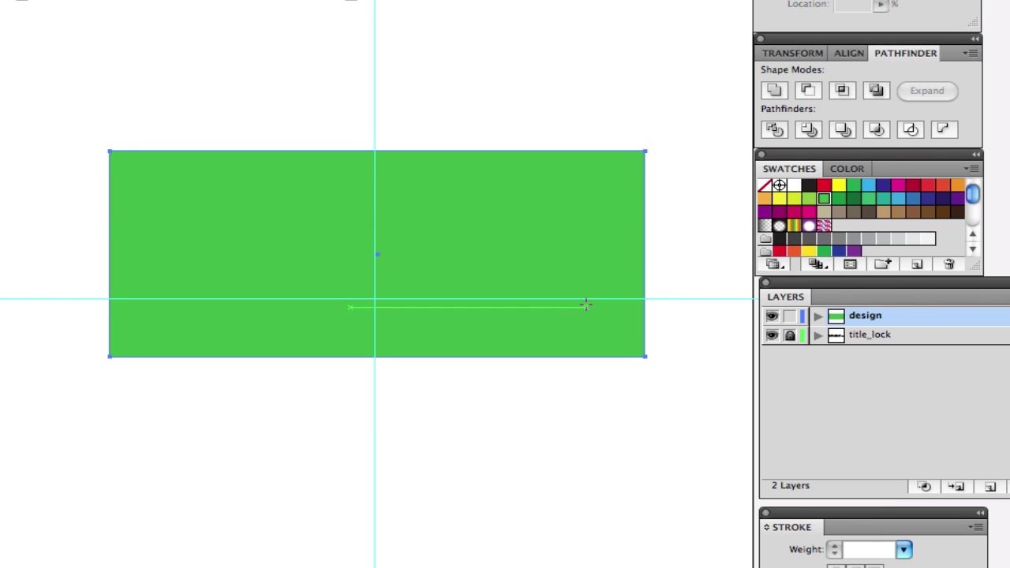
key("Delete")
left_click_drag(293, 168, 684, 341)
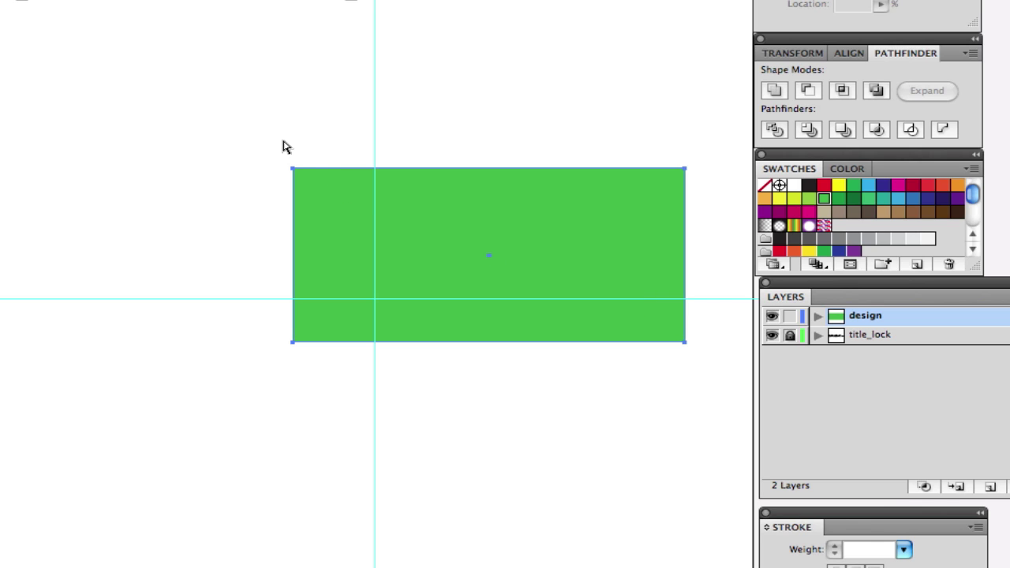
Check the Keyboard Increment in Preferences and test-nudge the rectangle up and back down.
left_click_drag(637, 386, 728, 324)
key("super+k")
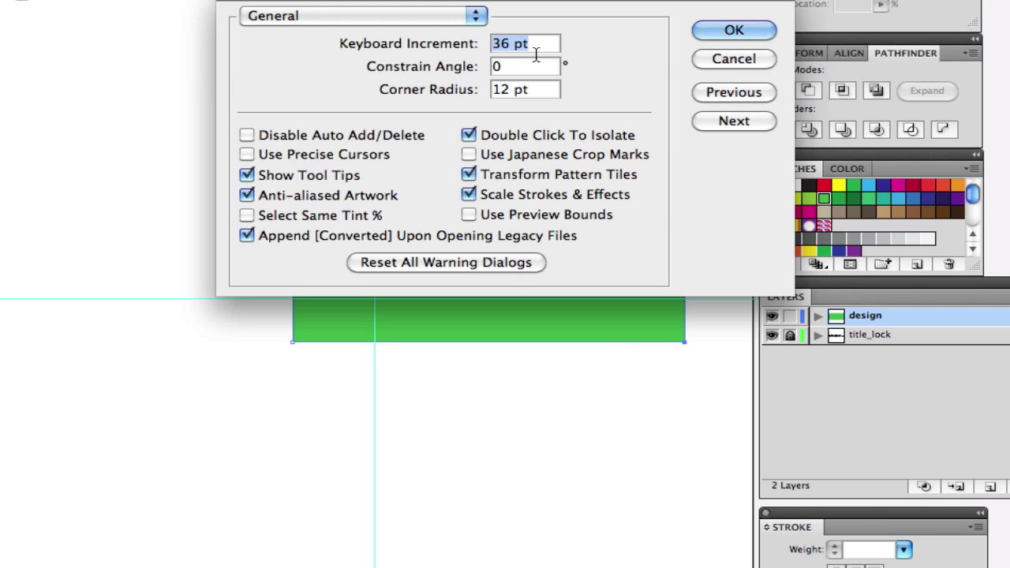
left_click(714, 59)
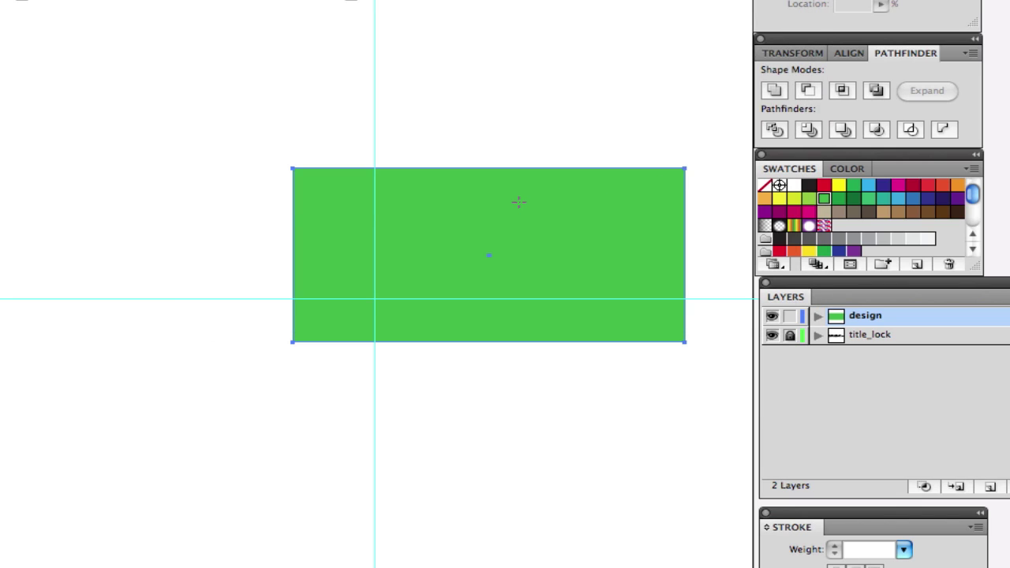
key("shift+Up")
Nudge the right-side corner anchors upward so the rectangle tapers into a trapezoid.
key("shift+Up")
key("shift+Down")
key("shift+Down")
left_click_drag(572, 396, 724, 339)
key("shift+Up")
key("shift+Up")
key("shift+Up")
key("shift+Up")
key("shift+Up")
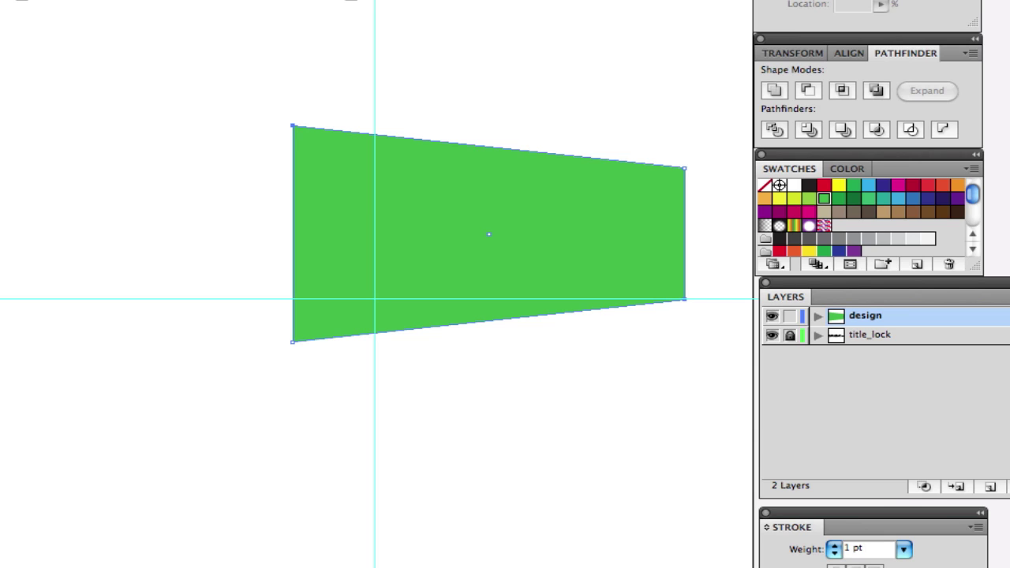
key("shift+Up")
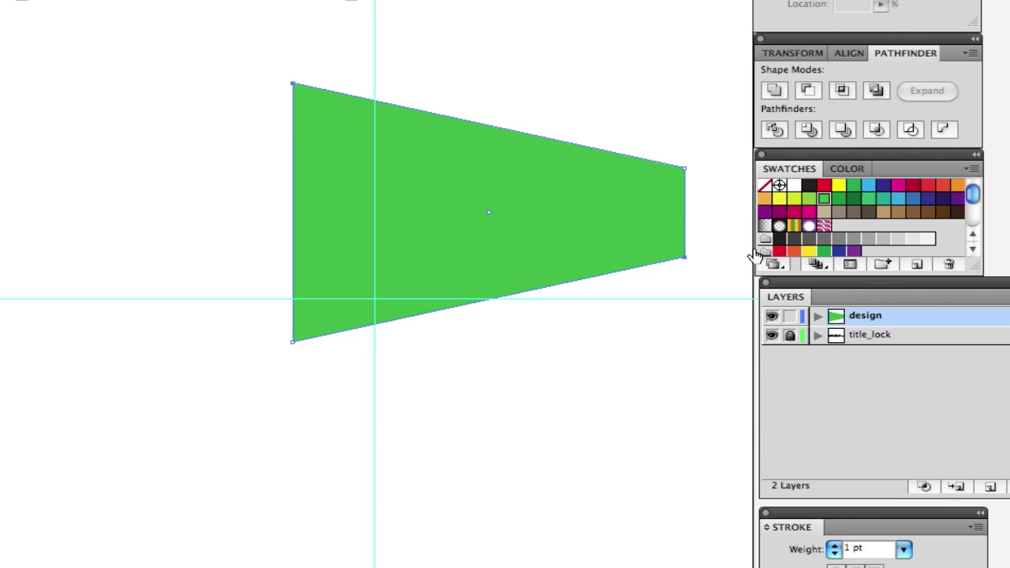
left_click_drag(597, 255, 645, 289)
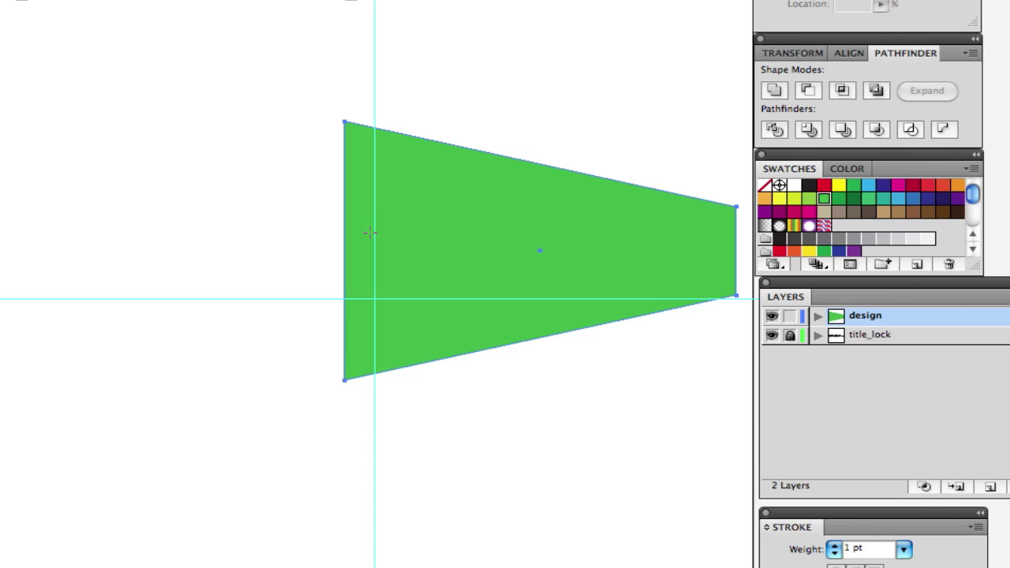
Rotate a mirrored copy of the green trapezoid around a custom pivot point.
key("r")
left_click(297, 241)
left_click_drag(695, 262, 203, 268)
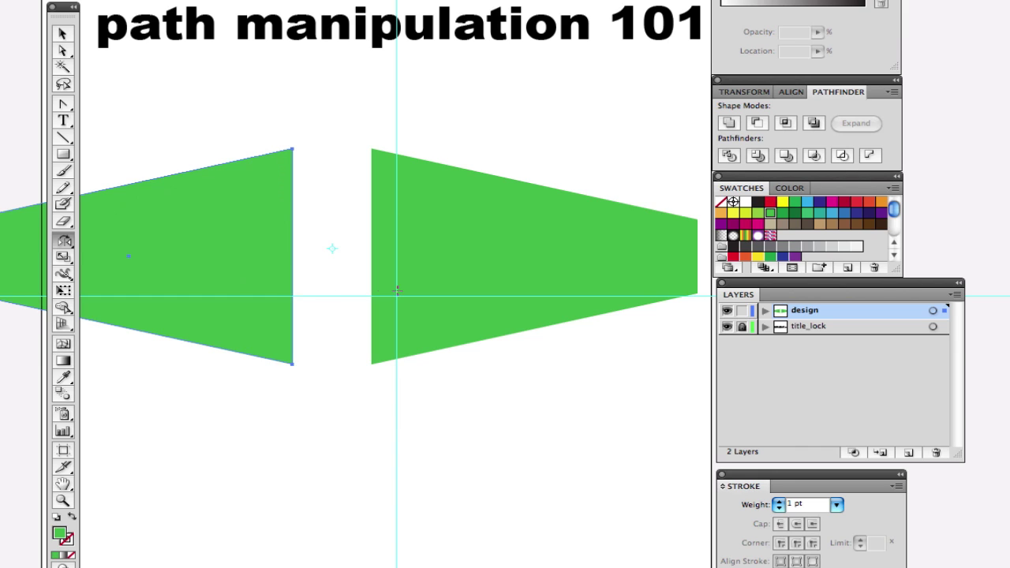
Scale both trapezoids to 75% and narrow them slightly.
left_click(430, 291, "shift")
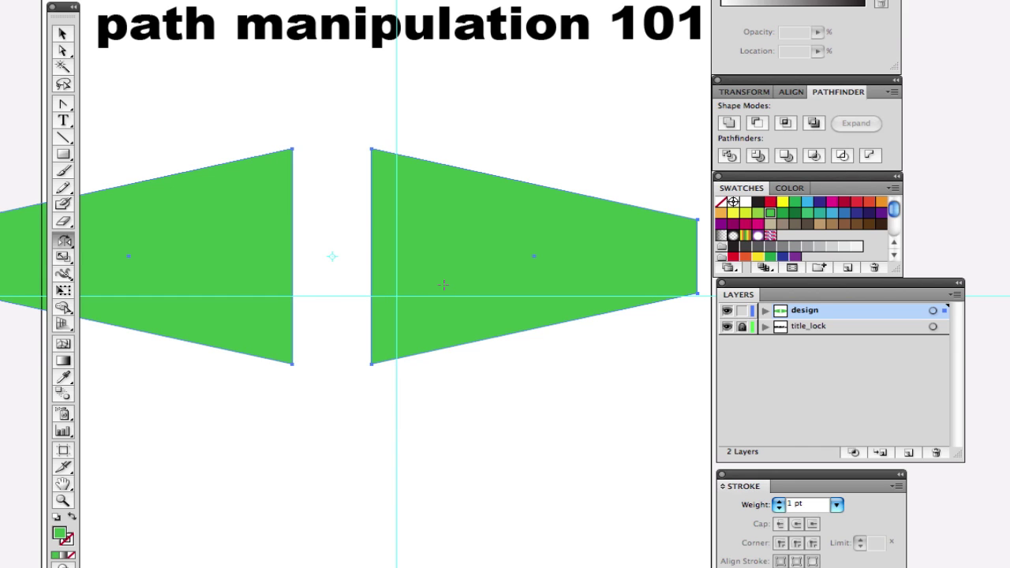
key("s")
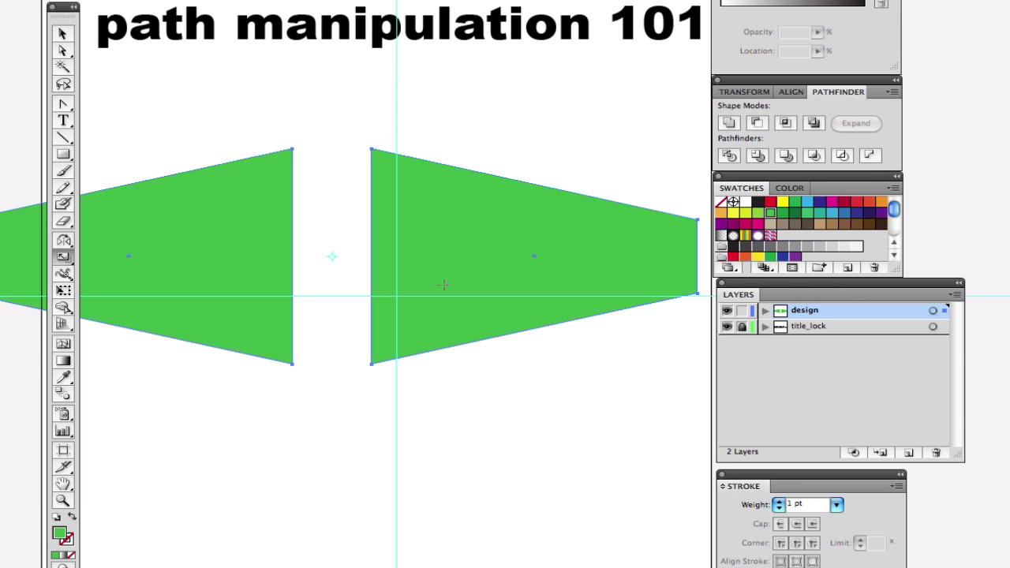
left_click(443, 285, "alt")
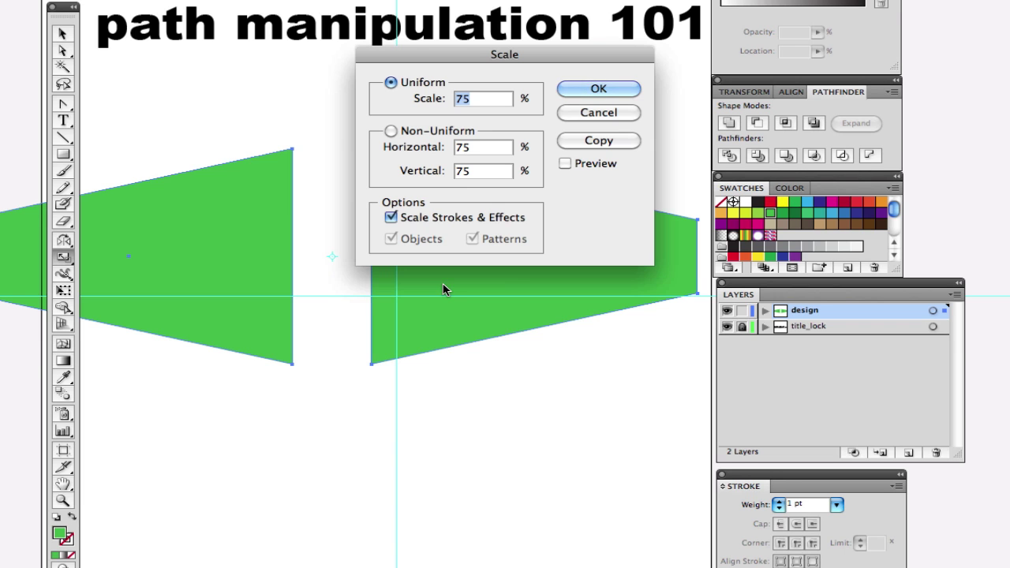
key("Escape")
left_click_drag(476, 298, 527, 314)
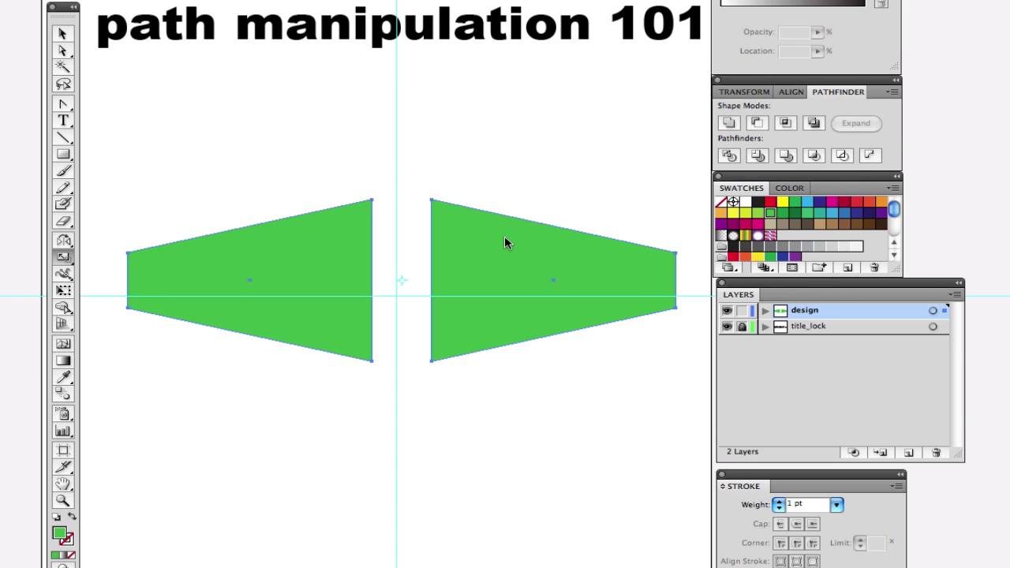
left_click_drag(505, 242, 499, 241)
key("ctrl+shift+a")
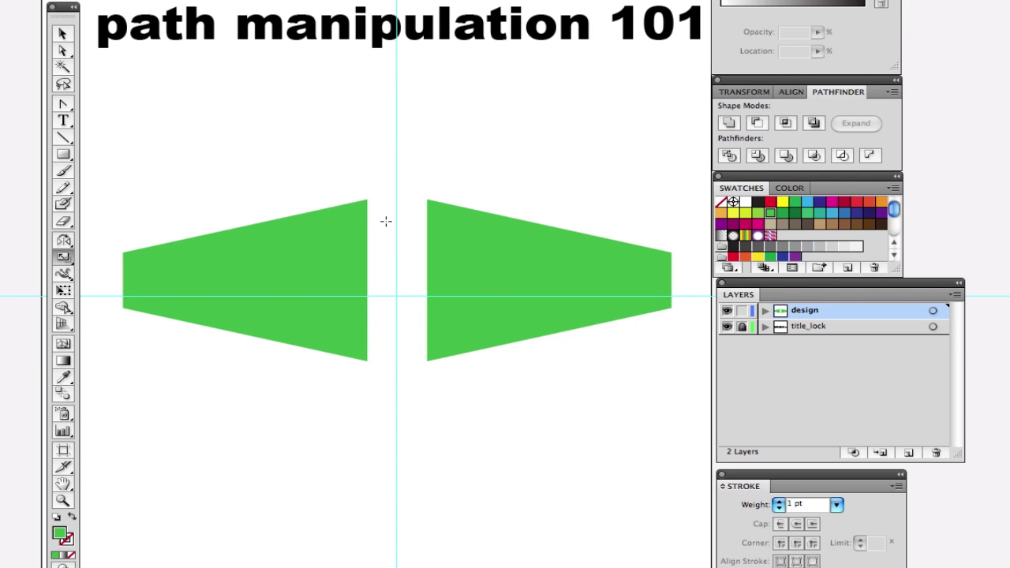
Draw a tall dark brown bar between the green shapes and shift them all down.
key("m")
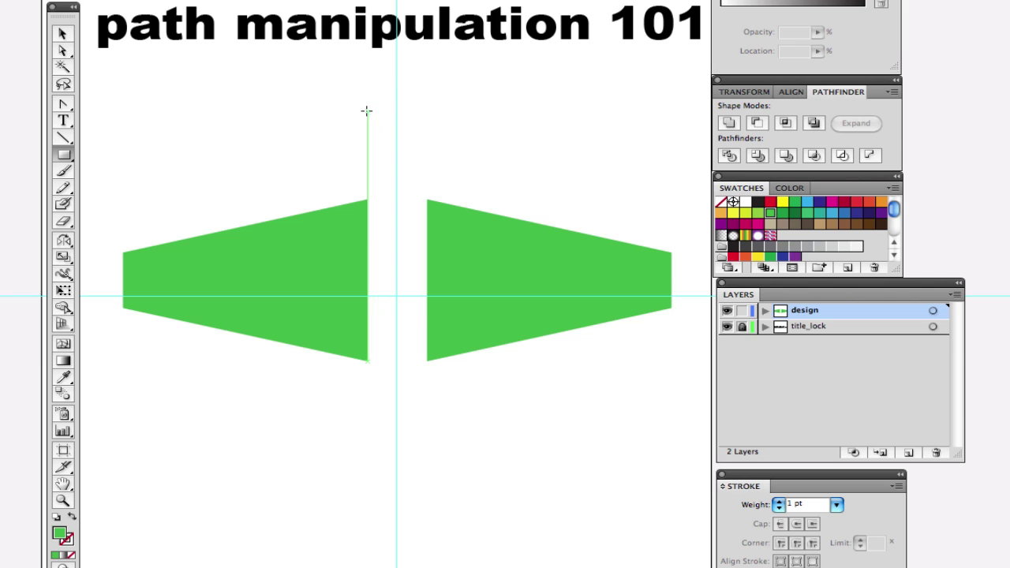
left_click_drag(369, 97, 424, 367)
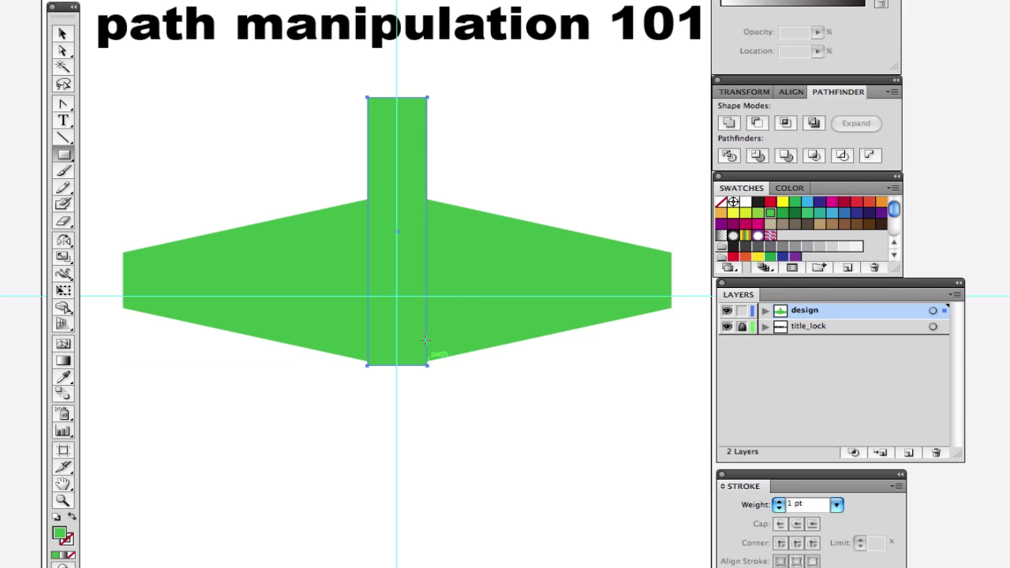
left_click(806, 224)
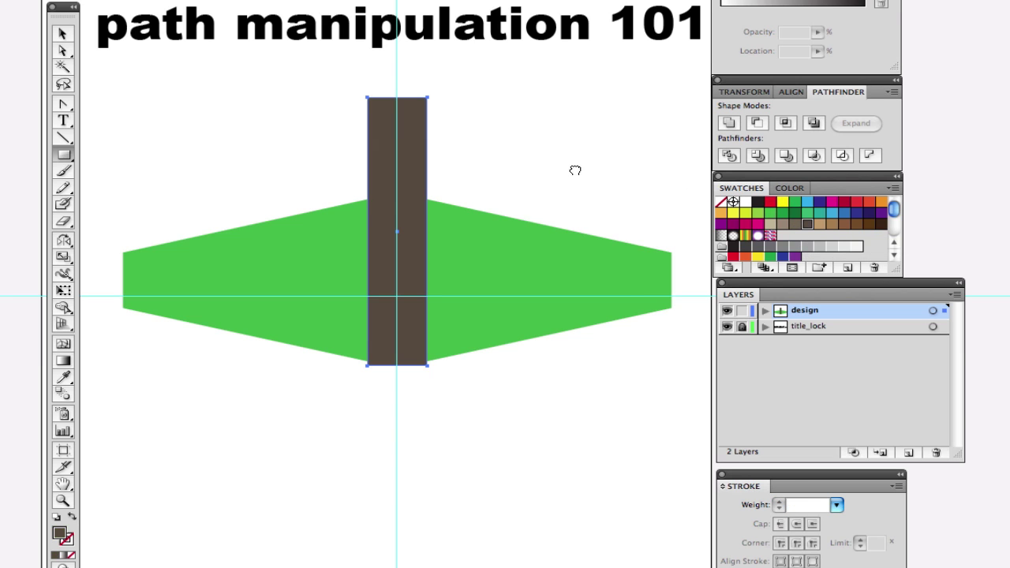
left_click_drag(575, 170, 573, 252)
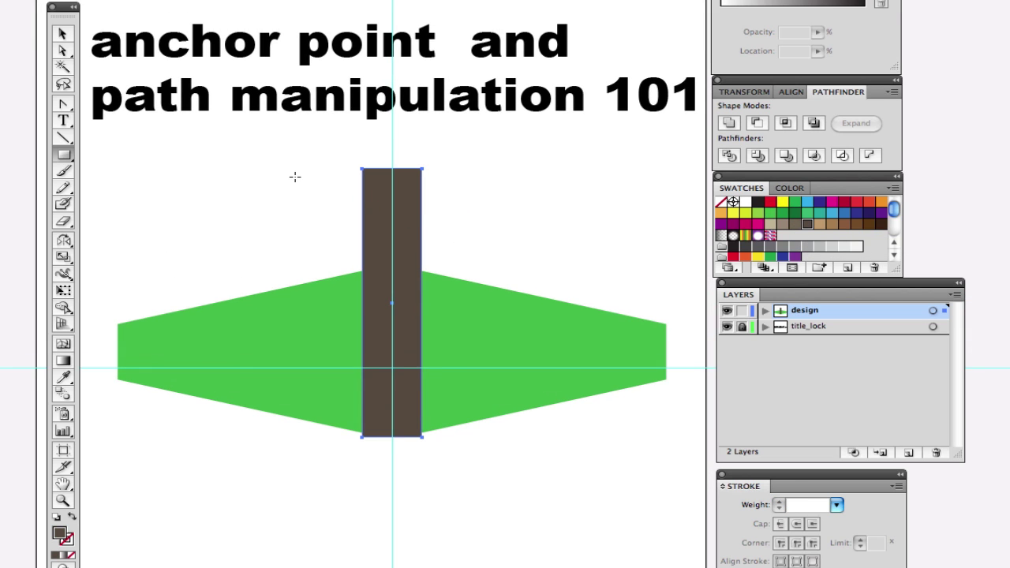
left_click_drag(295, 160, 471, 376)
key("shift+Down")
key("shift+Down")
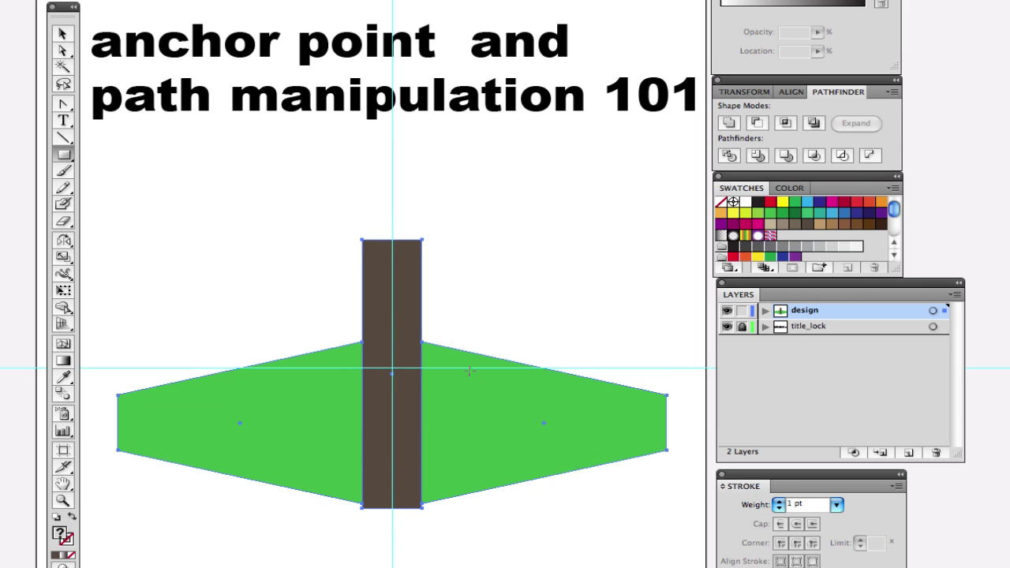
key("super+shift+a")
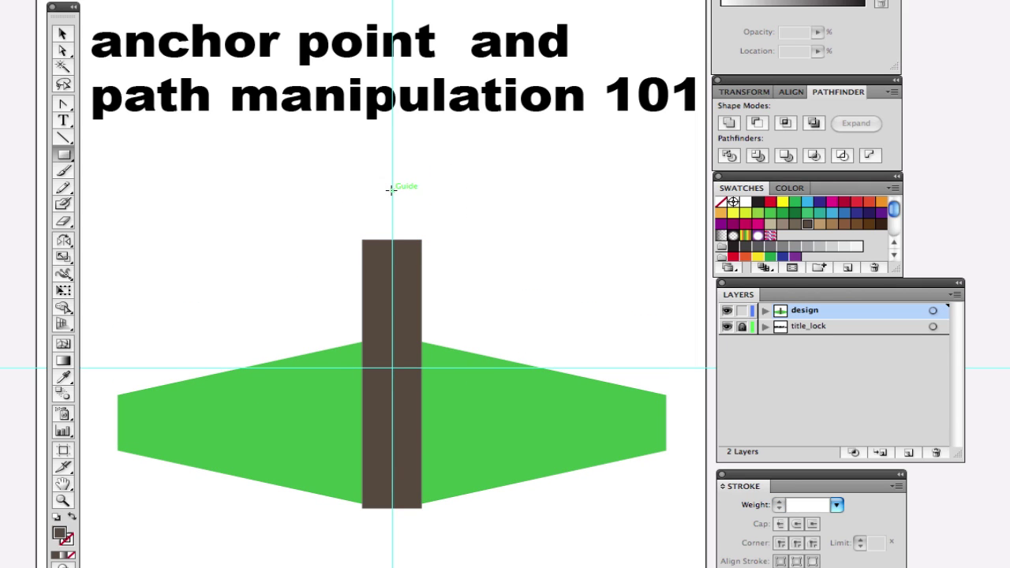
Draw a yellow-filled circle and set it on top of the brown bar.
key("l")
left_click_drag(392, 182, 452, 240)
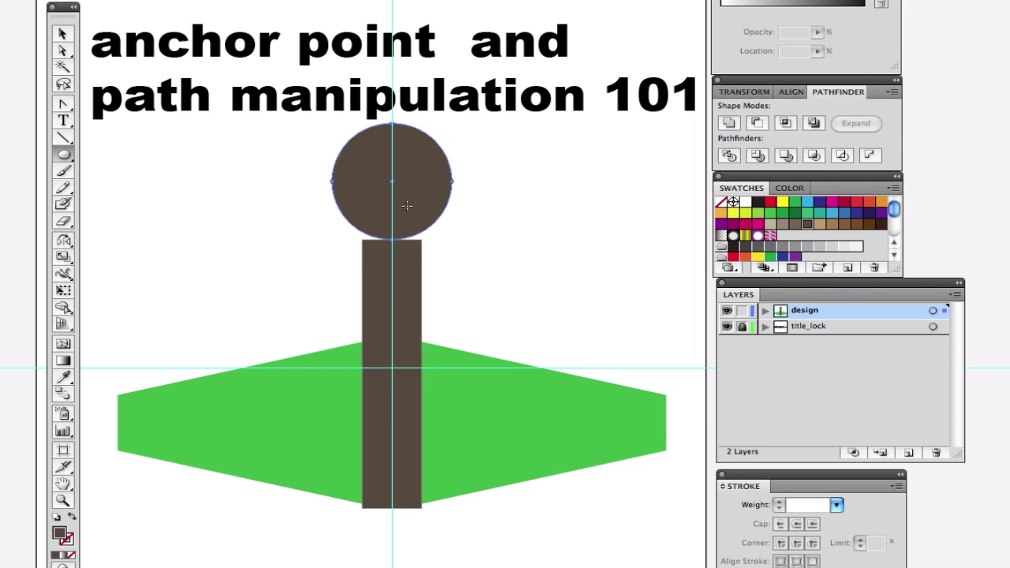
left_click_drag(419, 203, 420, 214)
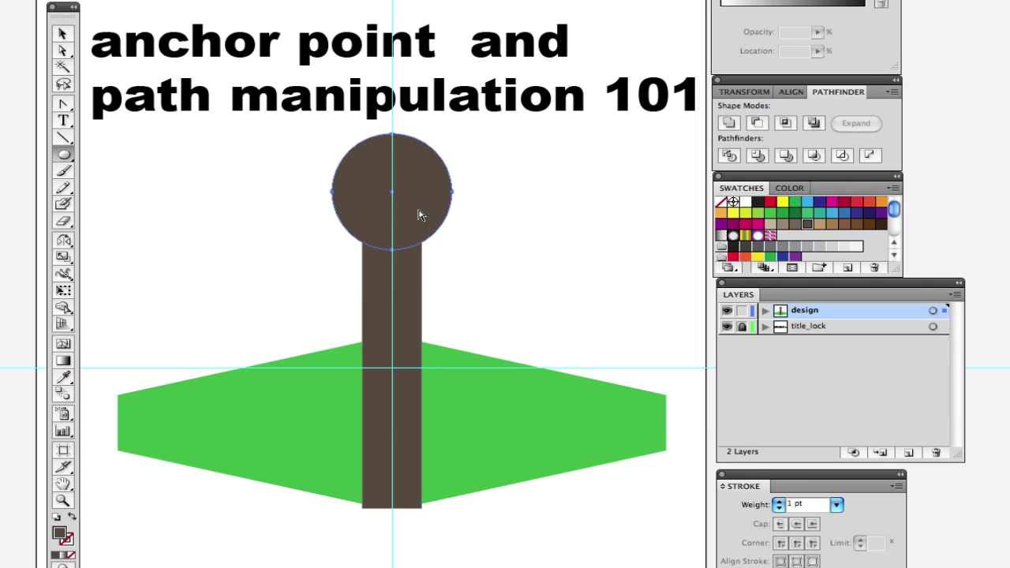
left_click(783, 204)
left_click(553, 211)
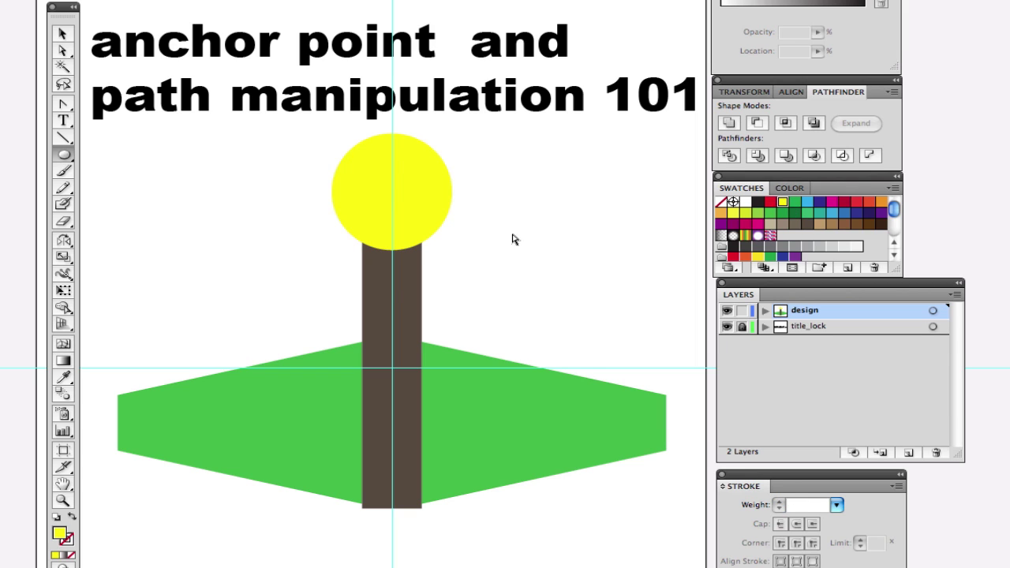
left_click_drag(313, 162, 473, 281)
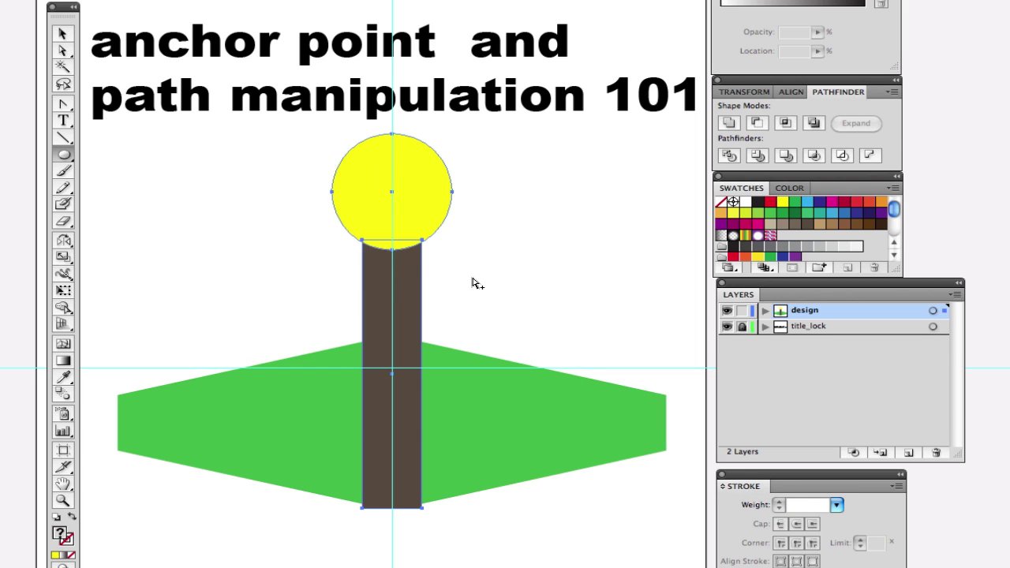
left_click(528, 254, "ctrl")
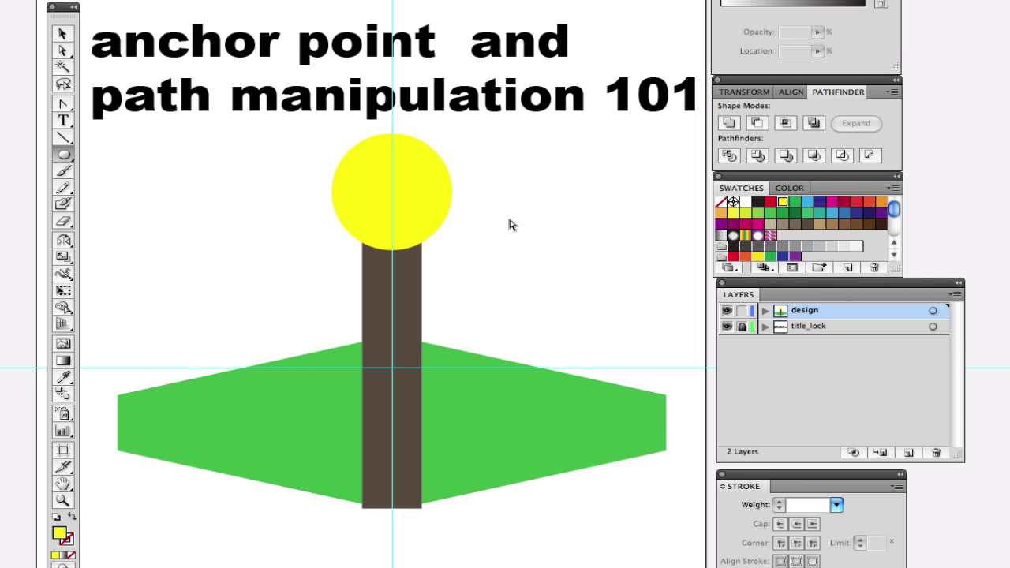
Push the yellow circle's right anchor outward to stretch it into an egg shape.
left_click_drag(310, 168, 481, 218)
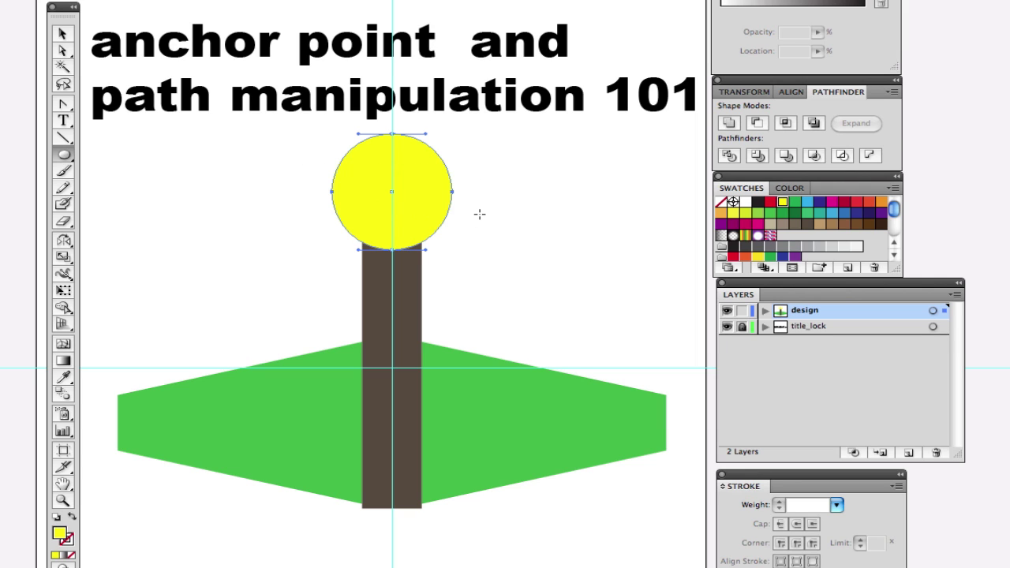
key("shift+Left")
key("shift+Left")
key("shift+Left")
key("shift+Left")
key("shift+Left")
key("shift+Right")
key("shift+Right")
key("shift+Right")
key("shift+Right")
key("shift+Right")
key("shift+Right")
key("shift+Right")
key("shift+Left")
key("shift+Left")
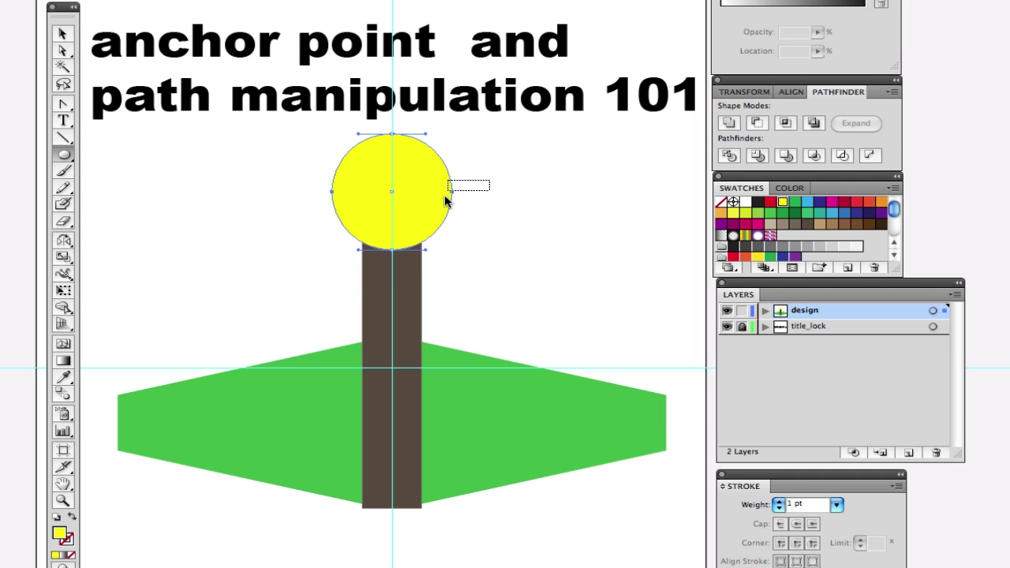
left_click(451, 193)
key("shift+Right")
key("shift+Right")
key("shift+Right")
key("shift+Right")
key("shift+Right")
key("shift+Right")
key("shift+Right")
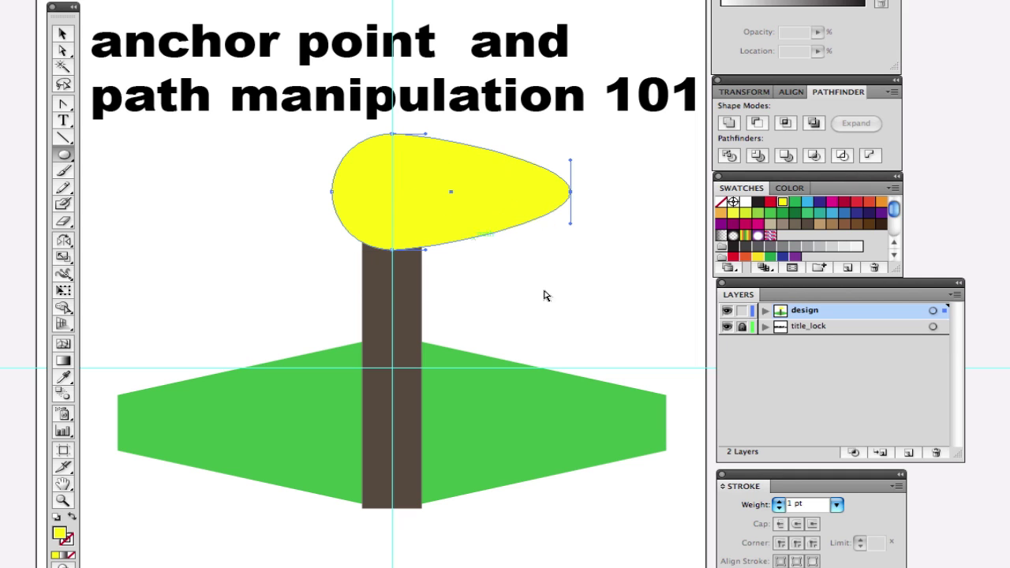
Select the egg, trunk and grass shapes and delete the tree design.
left_click(556, 303)
left_click_drag(295, 206, 464, 518)
key("Delete")
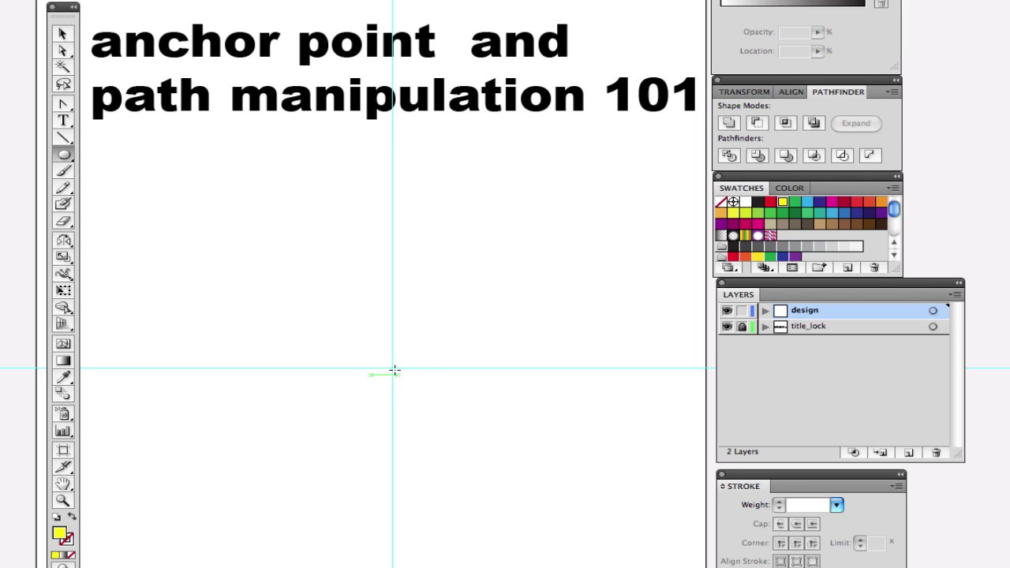
Draw an ellipse, rotate its top and bottom anchors 90° into a looped star, and fill it dark blue.
left_click_drag(392, 368, 468, 453)
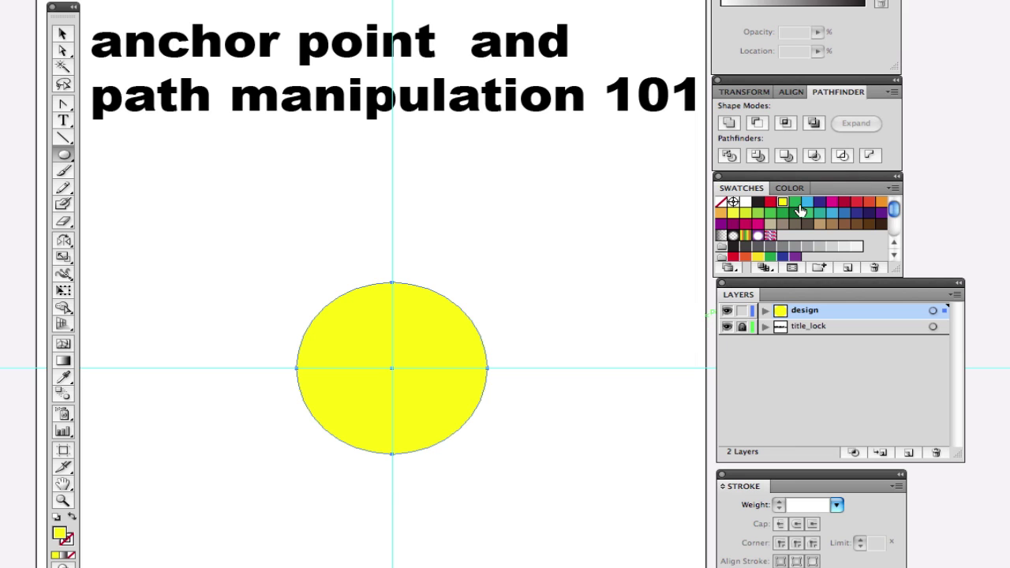
left_click(745, 203)
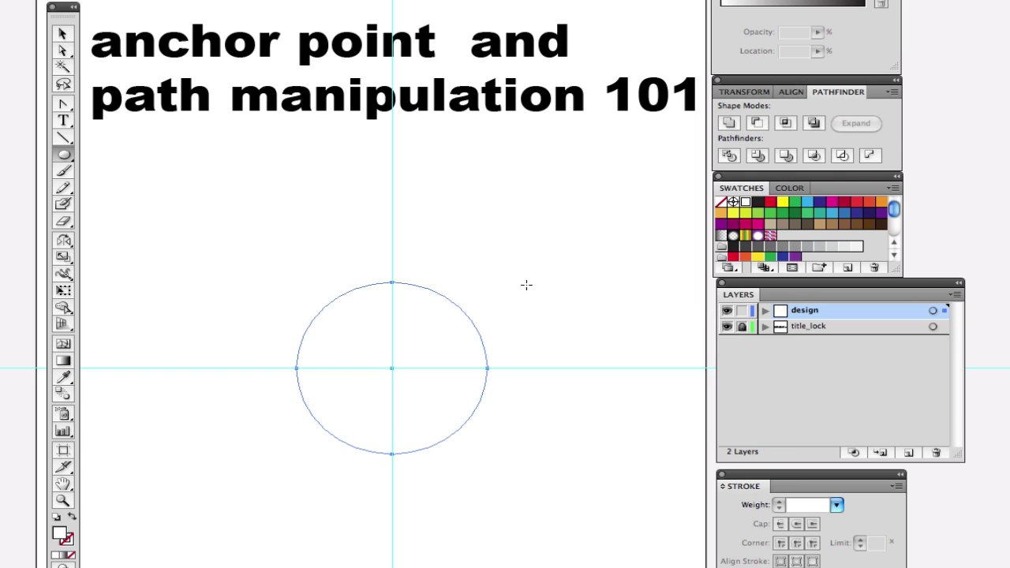
left_click_drag(358, 254, 423, 484)
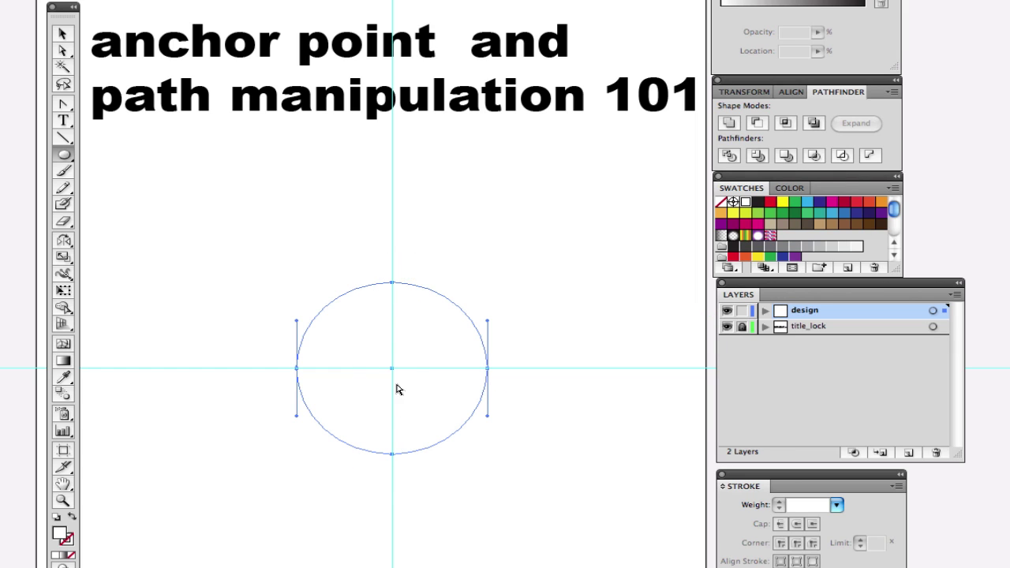
key("r")
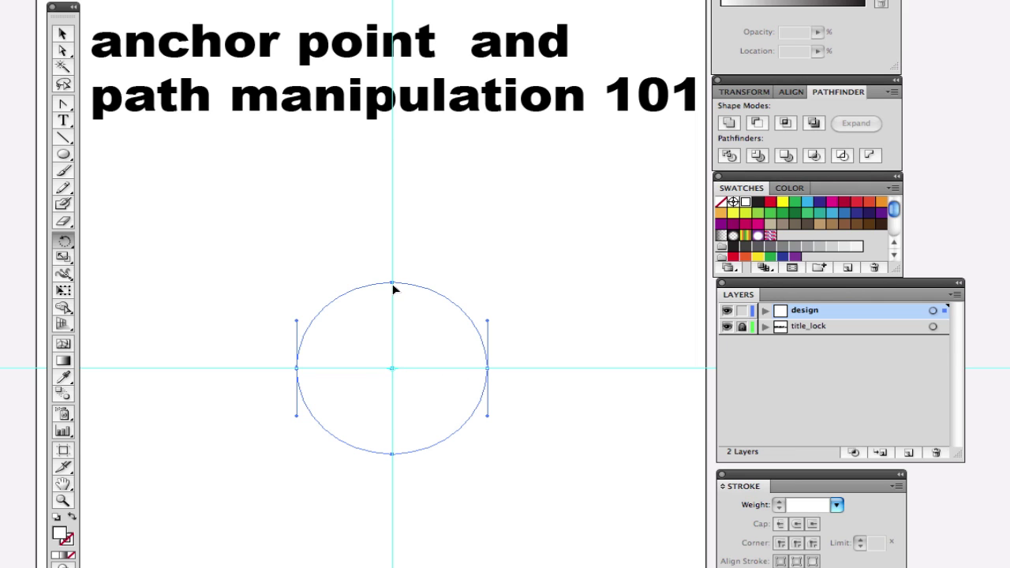
left_click_drag(394, 289, 412, 460)
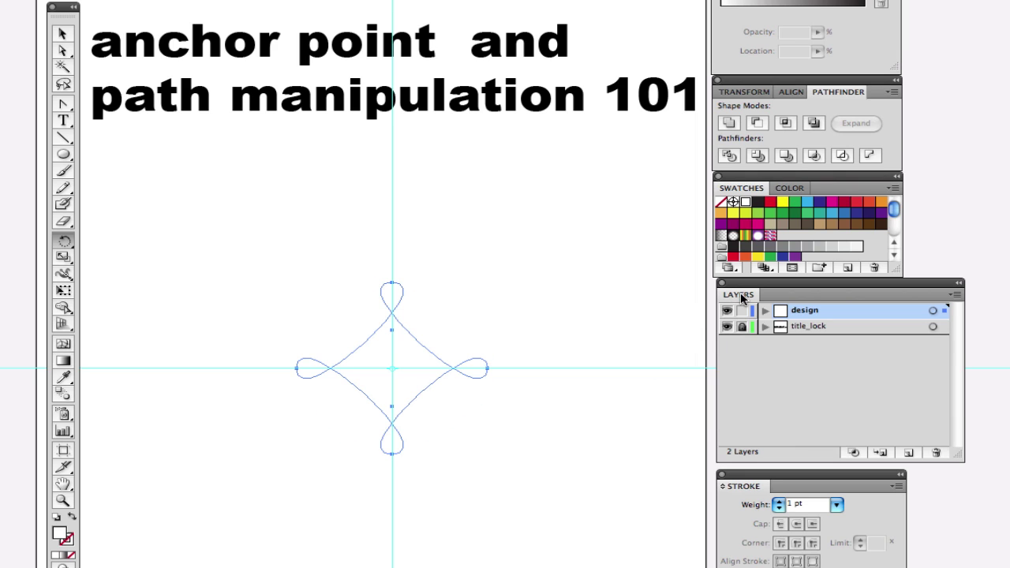
left_click(820, 202)
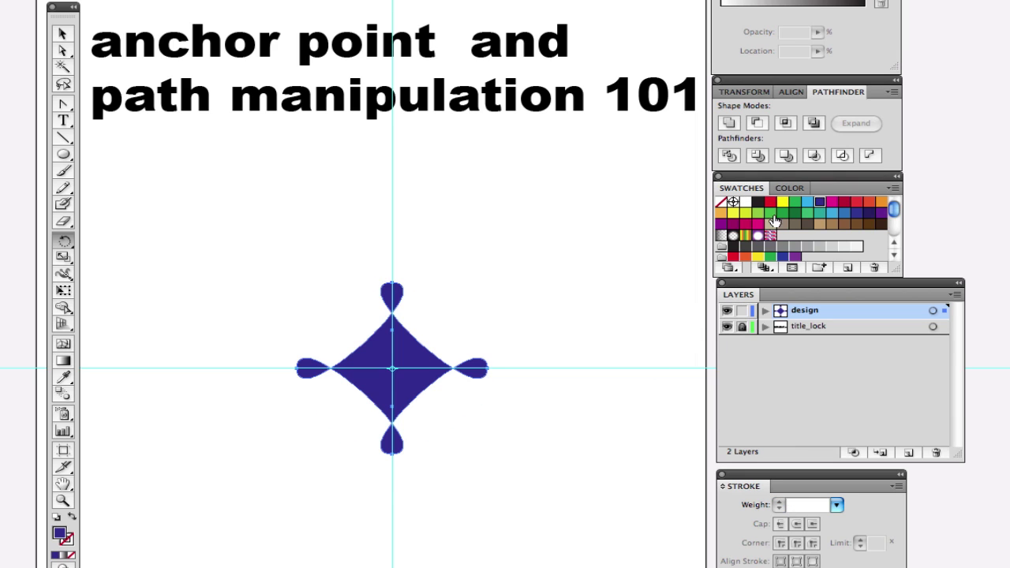
Give the ellipse behind the star an orange outline.
left_click_drag(275, 257, 350, 320)
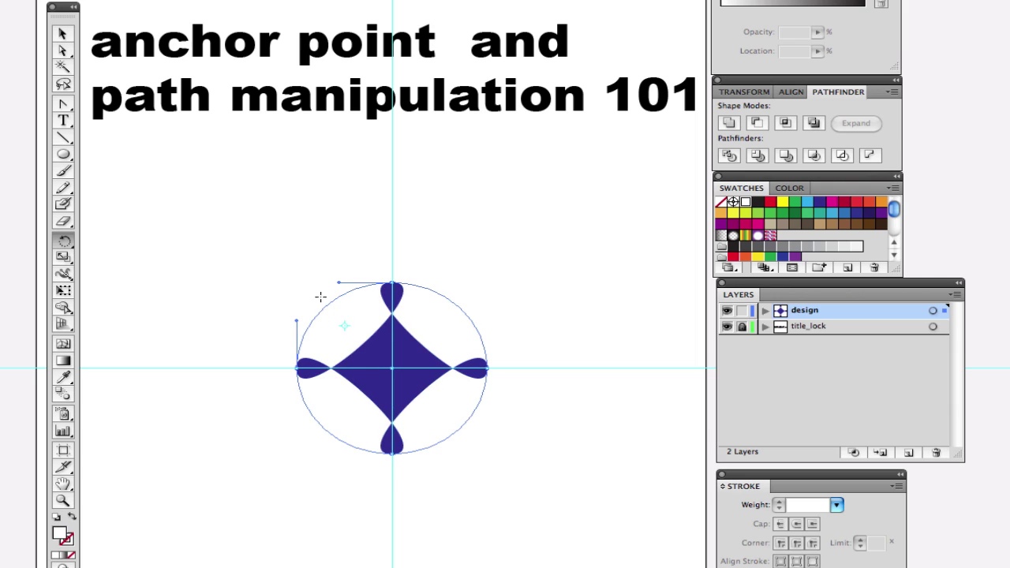
left_click(66, 540)
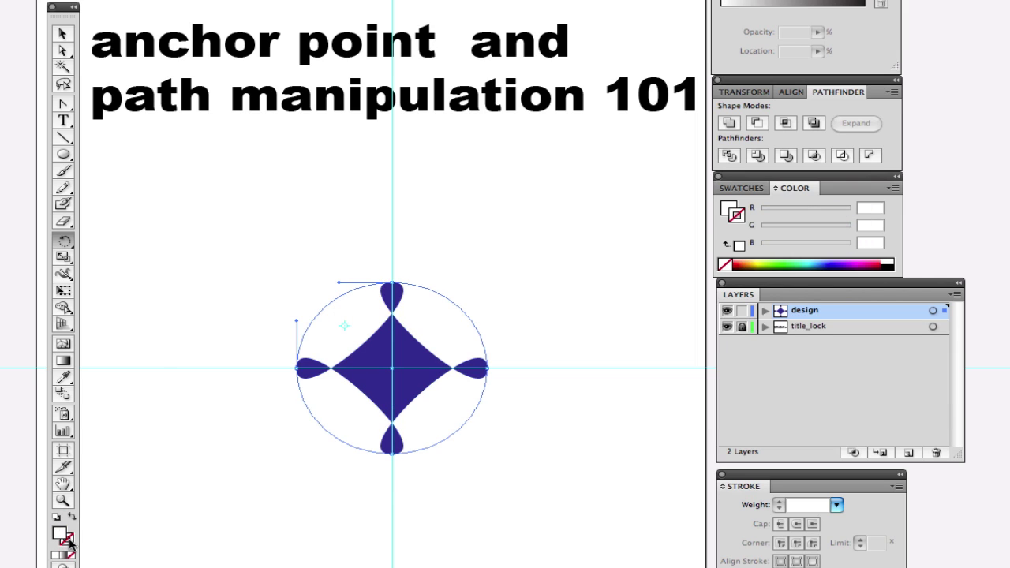
left_click(741, 248)
left_click(564, 269)
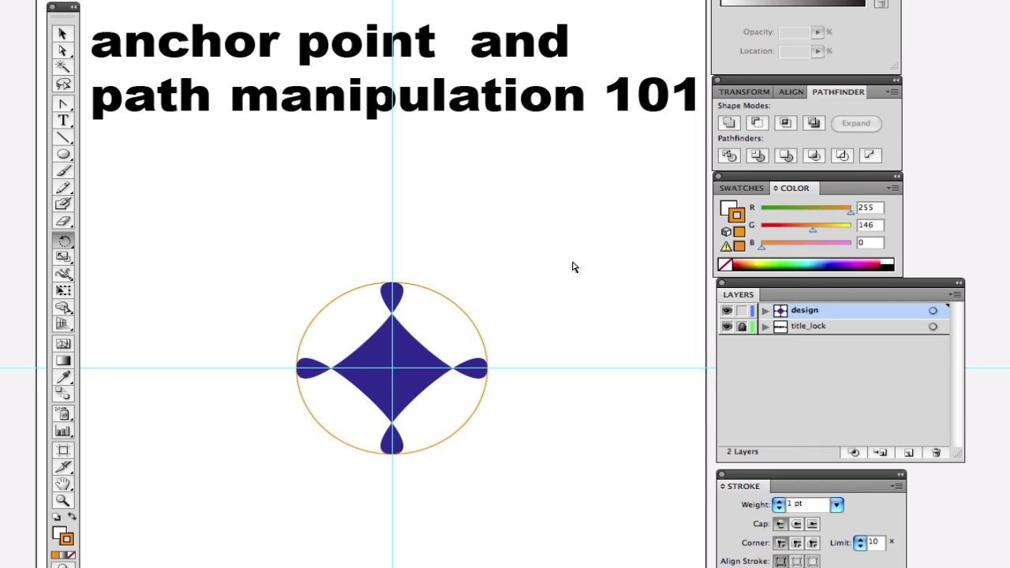
Toggle the guides, reframe the view, and select every shape of the star design.
key("ctrl+semicolon")
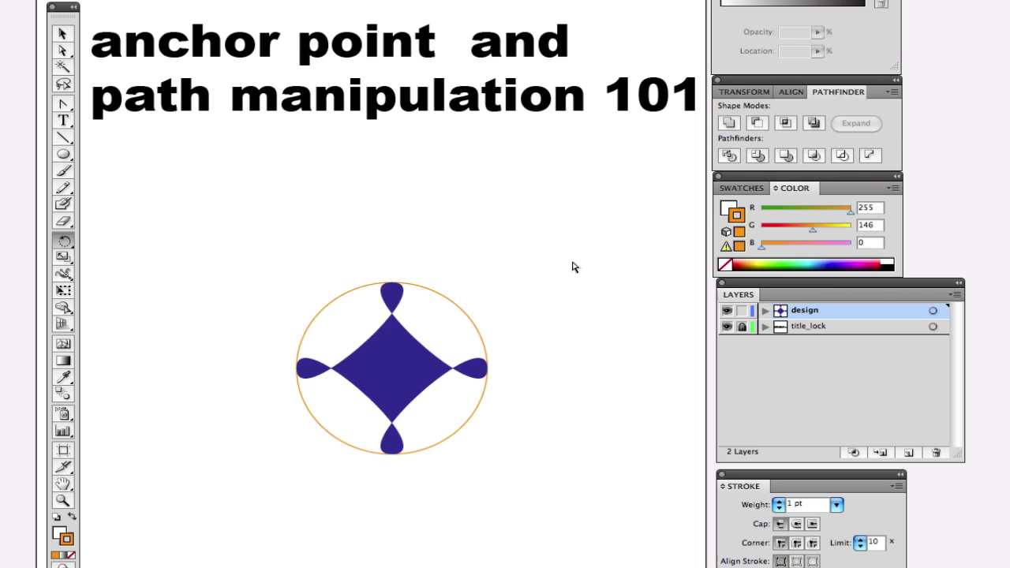
key("ctrl+semicolon")
key("ctrl+semicolon")
key("ctrl+semicolon")
key("ctrl+semicolon")
key("z")
left_click_drag(244, 236, 561, 496)
left_click_drag(455, 341, 586, 402)
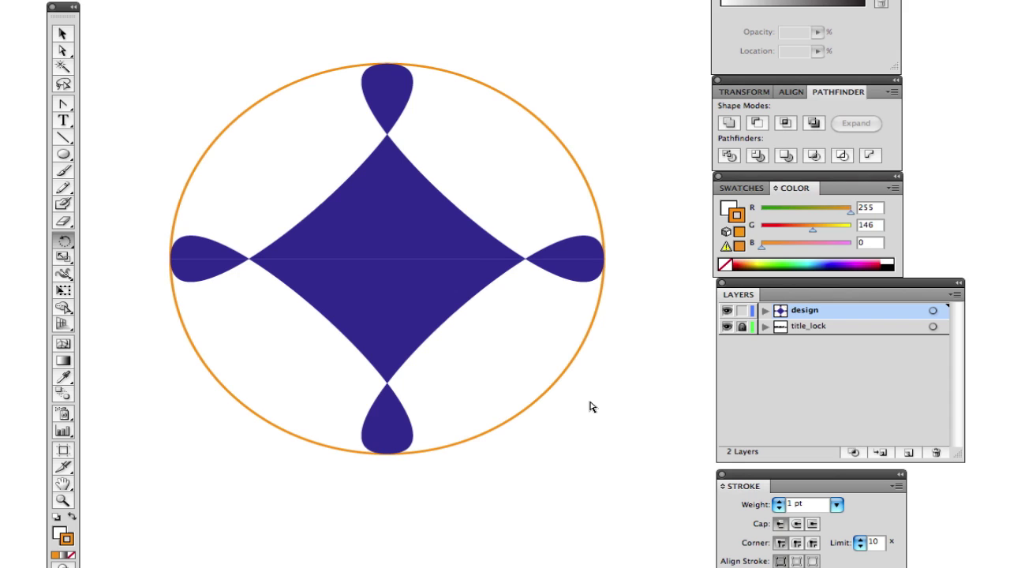
key("super+minus")
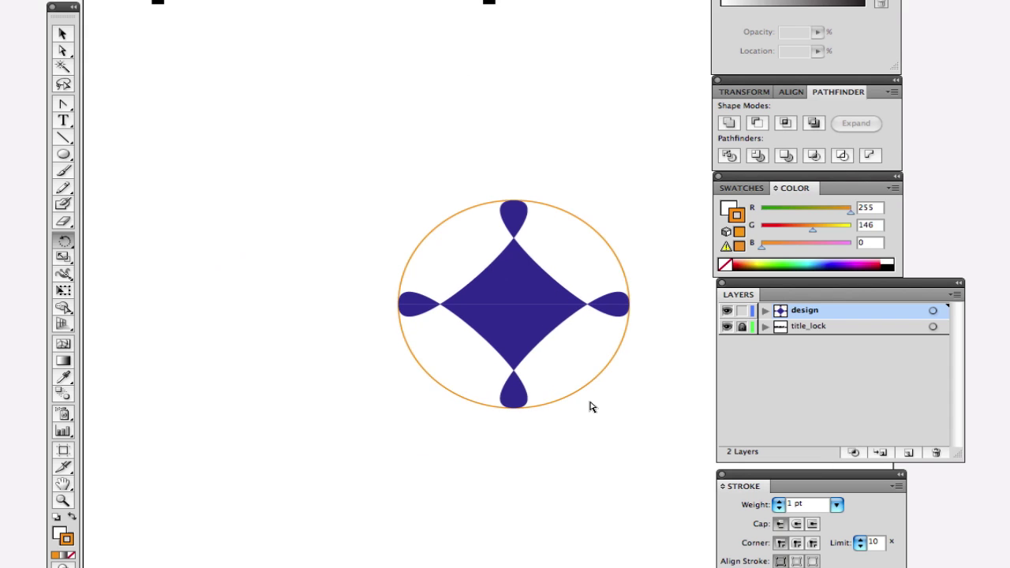
key("super+equal")
key("super+minus")
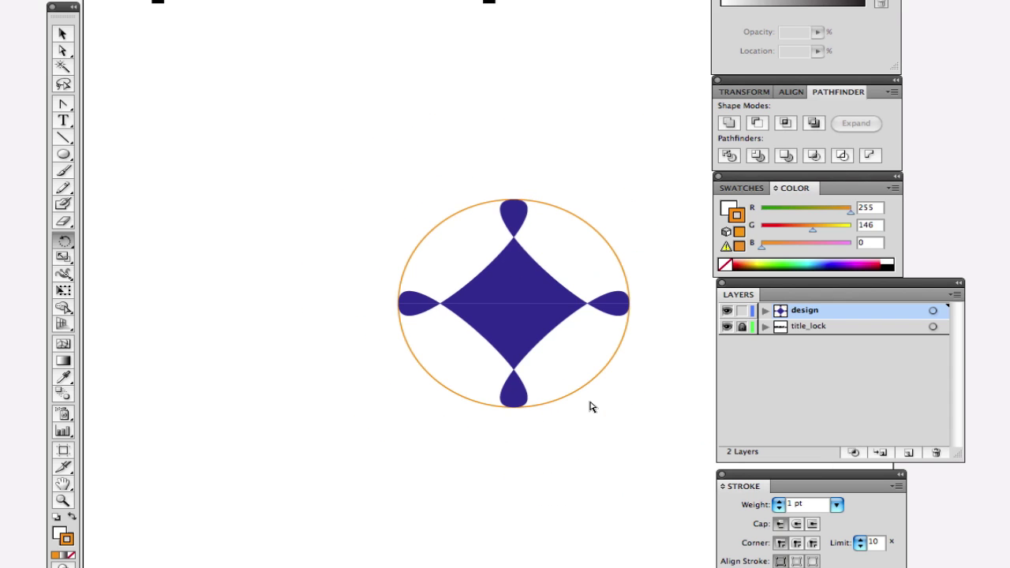
key("super+minus")
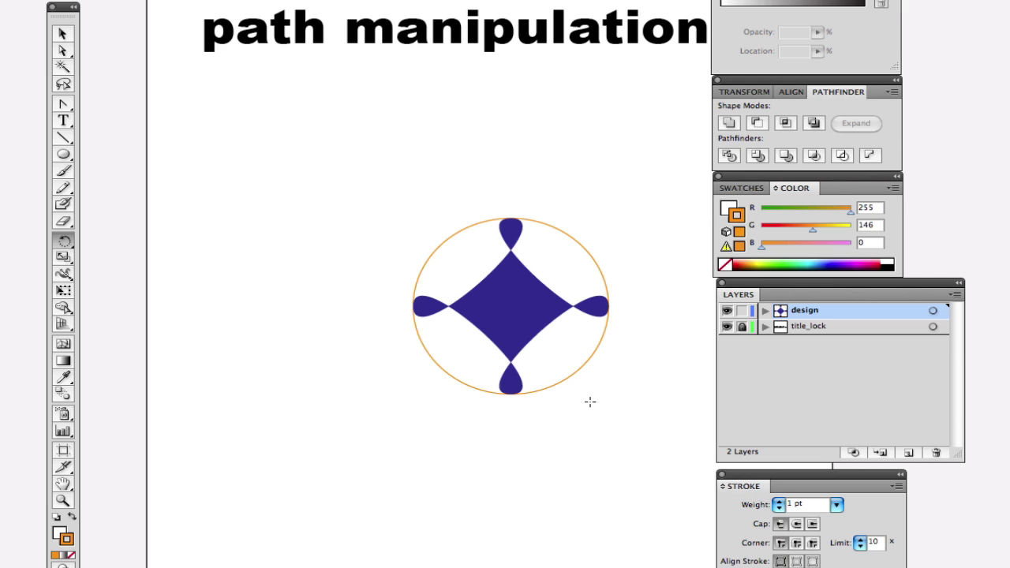
left_click_drag(586, 354, 460, 358)
left_click_drag(272, 197, 592, 464)
Delete the star design and draw a fresh ellipse from the guide intersection.
key("Delete")
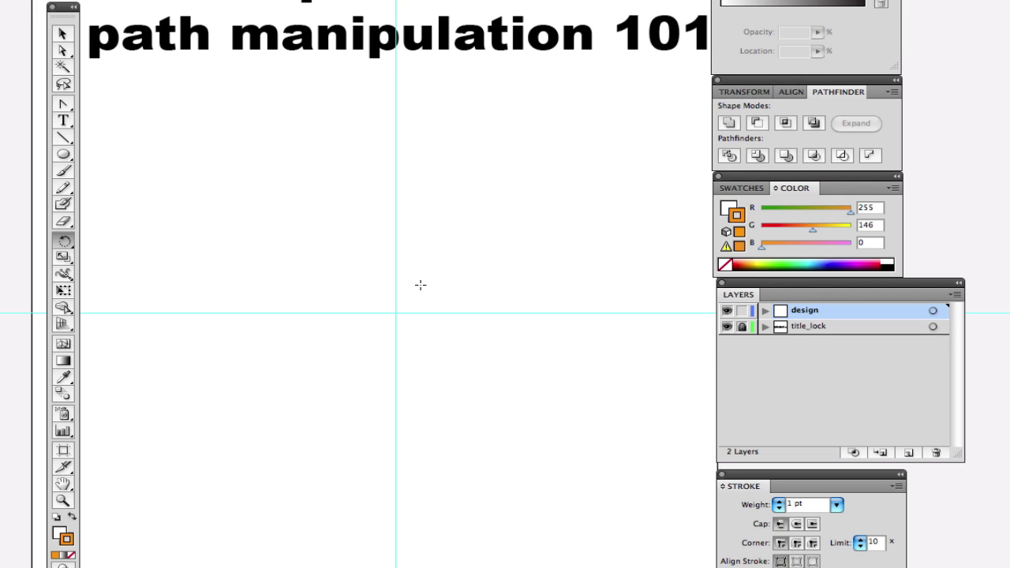
key("o")
key("l")
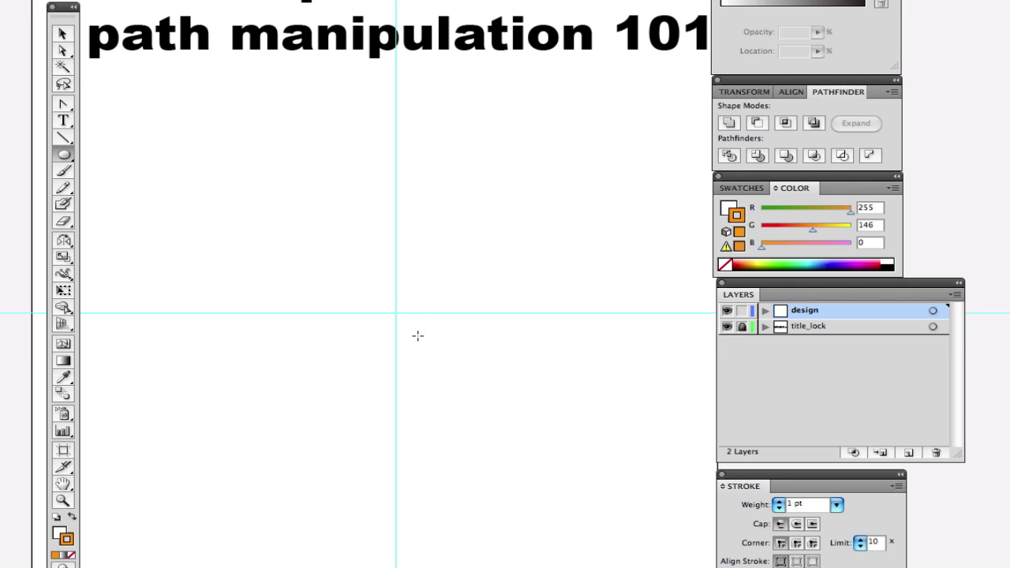
left_click_drag(395, 312, 489, 395)
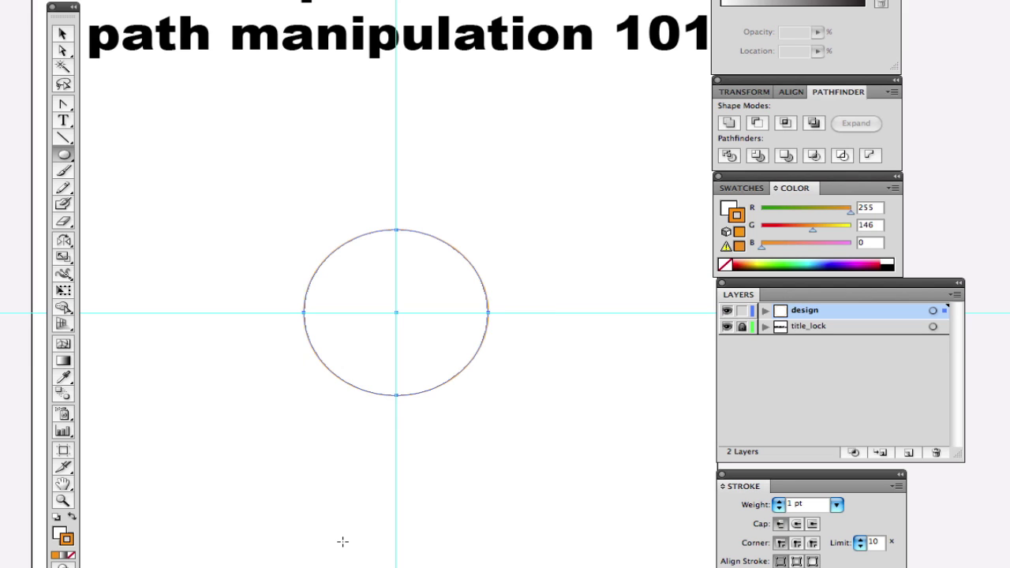
Fill the ellipse orange and, after trying a purple outline, remove its stroke.
key("x")
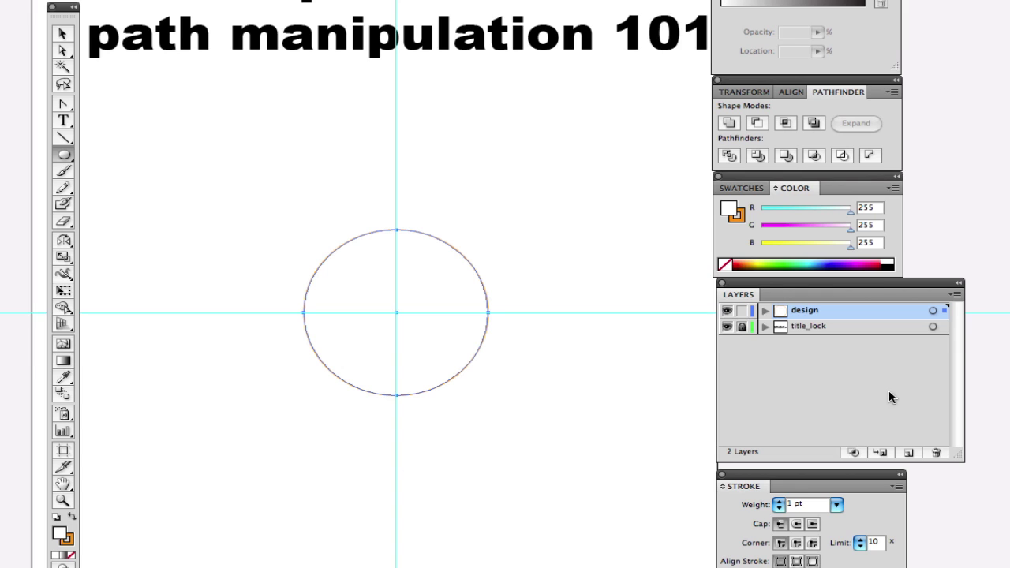
left_click(753, 262)
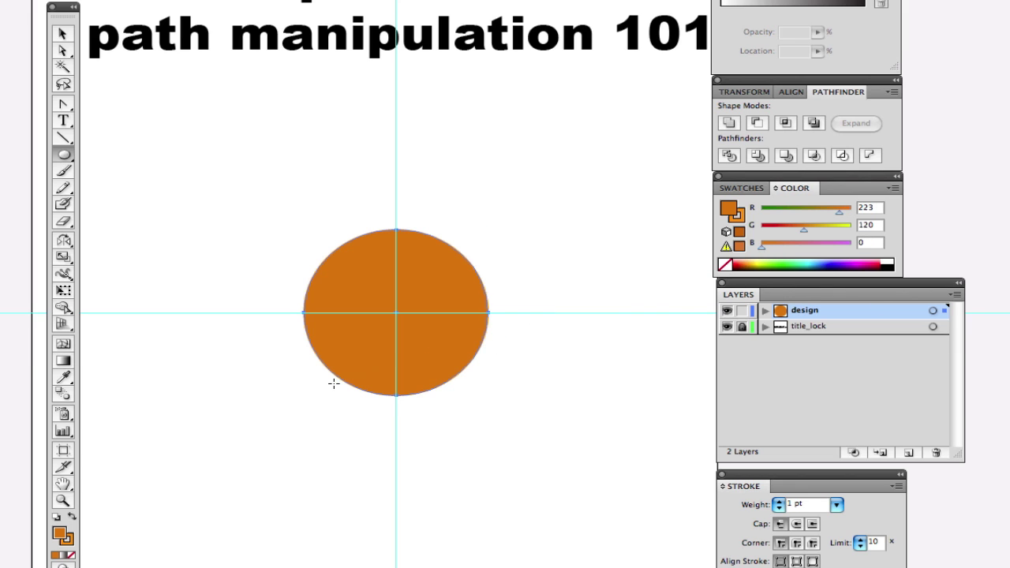
key("x")
left_click(844, 262)
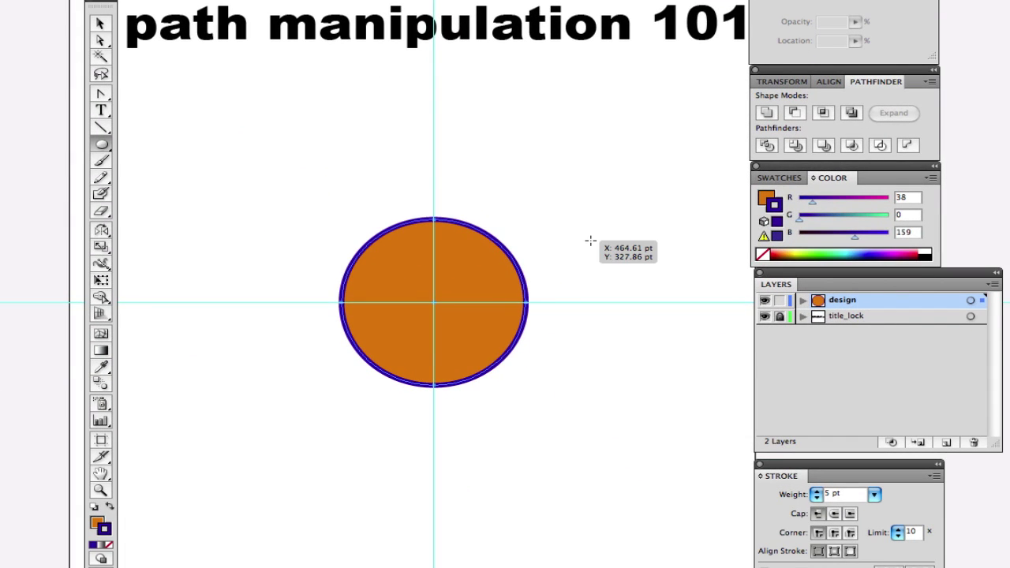
key("shift+x")
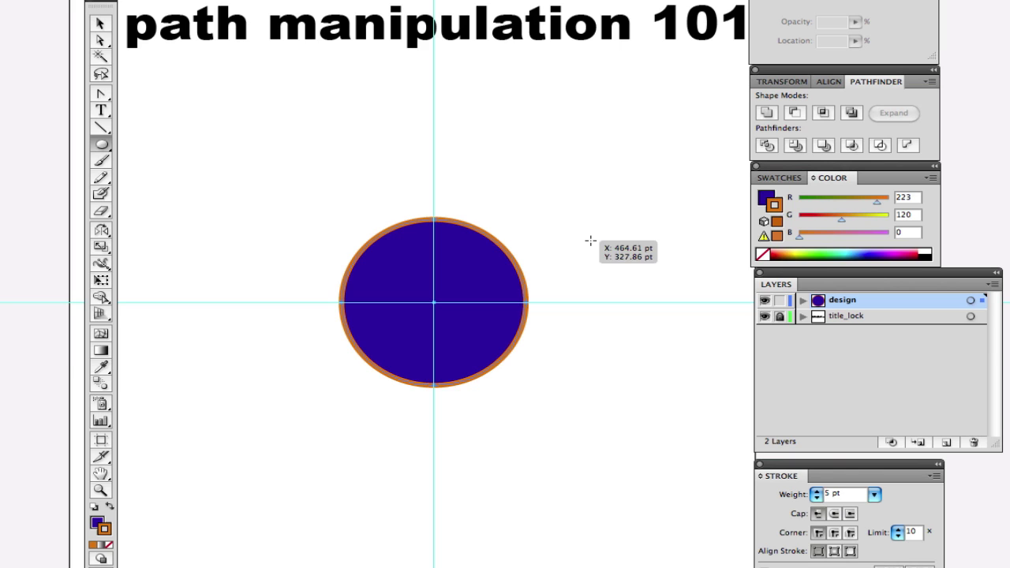
key("shift+x")
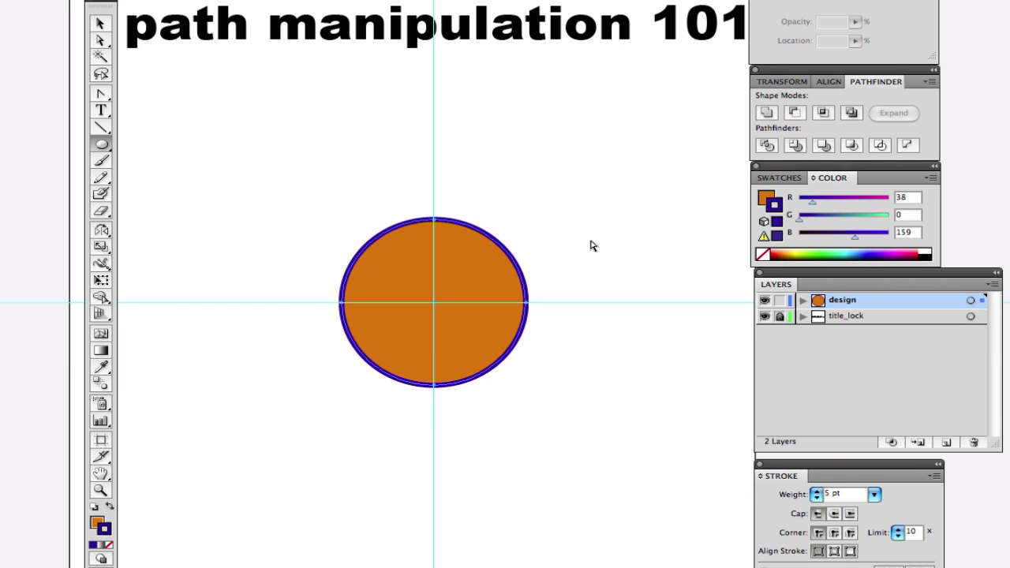
key("x")
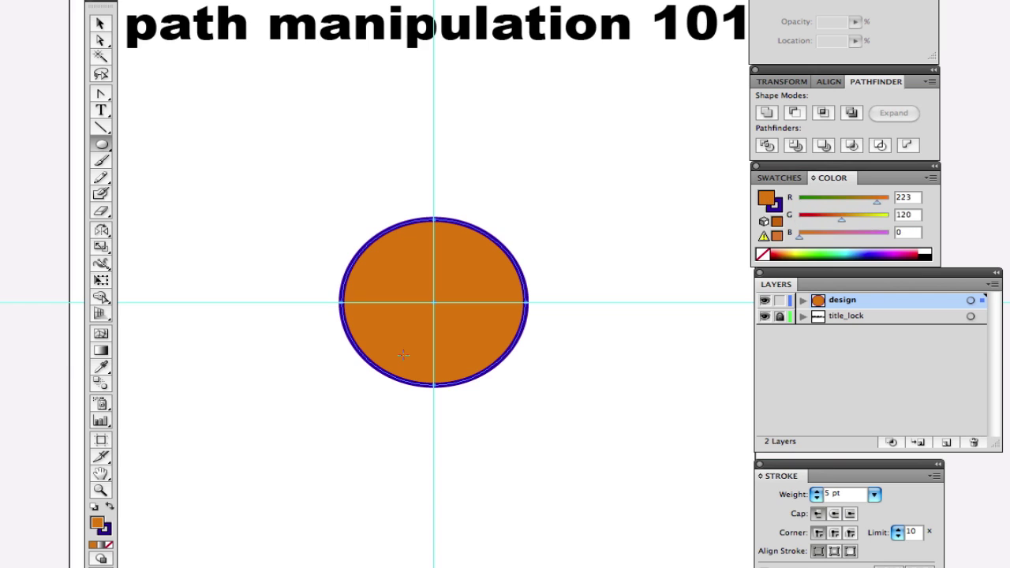
key("x")
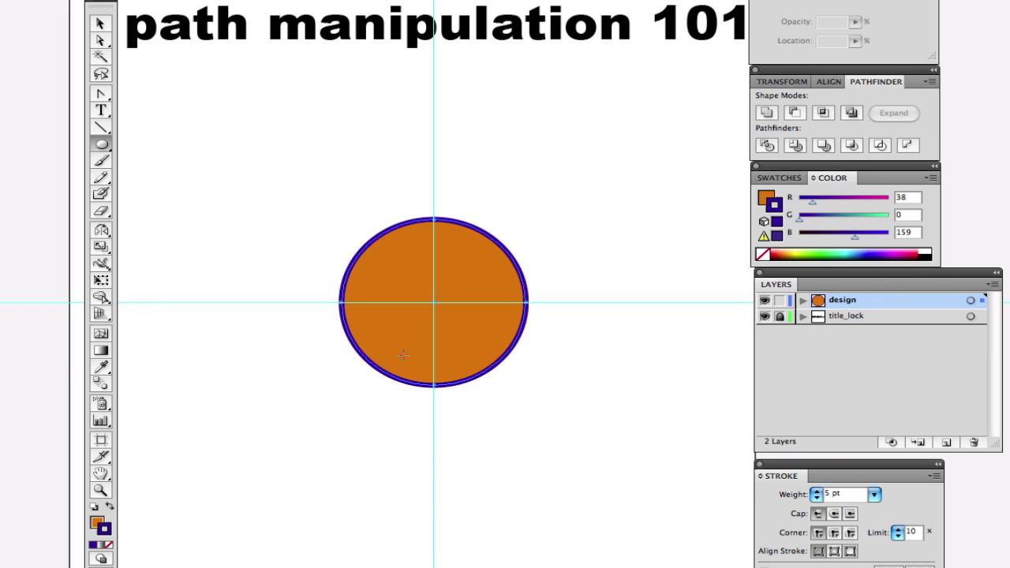
key("slash")
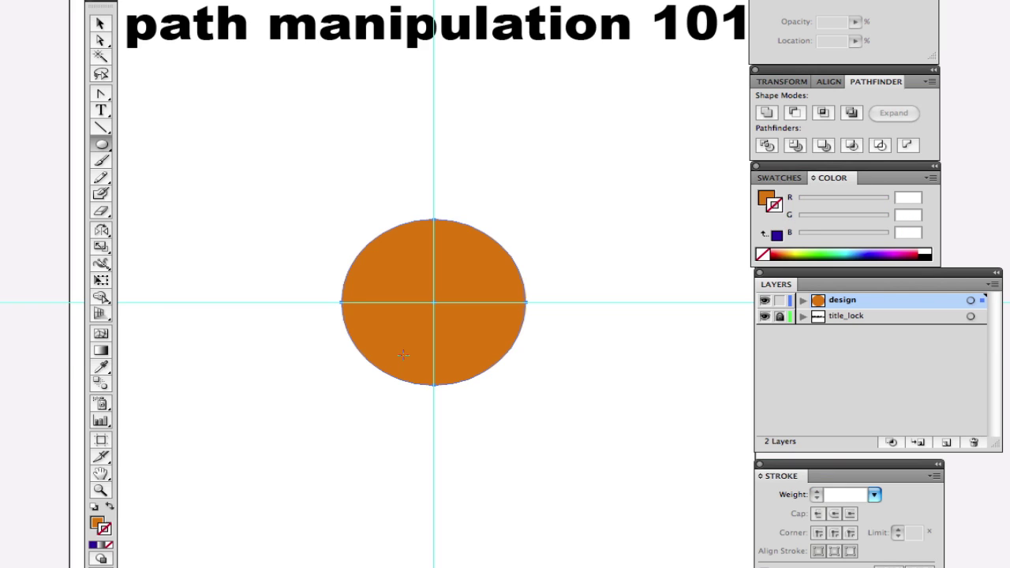
Drag the orange ellipse's bottom anchor down to form an egg shape.
left_click(493, 264)
left_click_drag(414, 203, 436, 432)
left_click(460, 417)
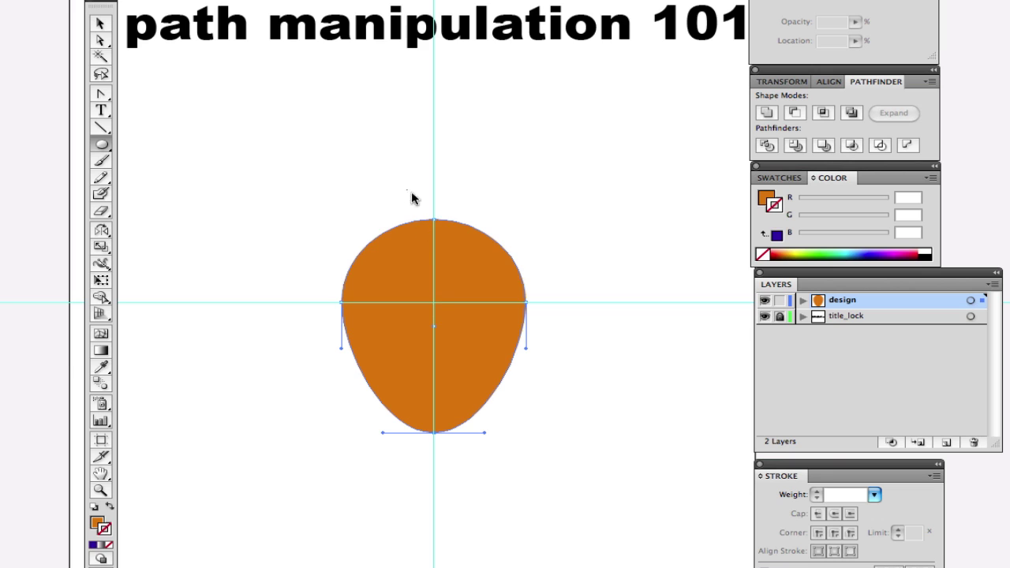
Scale a vertically squashed copy of the egg from the guide intersection into a flat band.
left_click_drag(407, 190, 452, 456)
key("s")
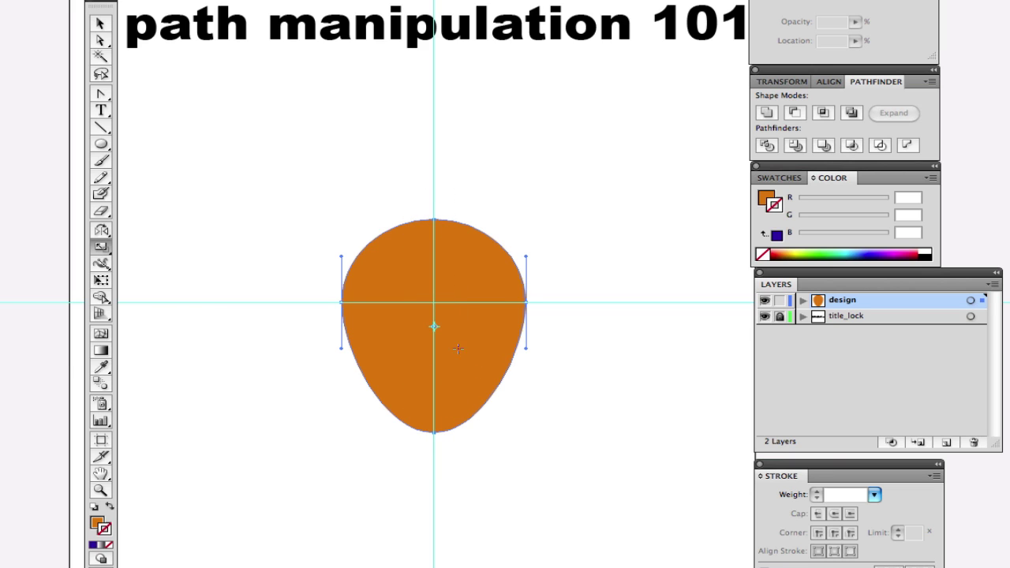
left_click(433, 295)
left_click_drag(433, 227, 442, 277)
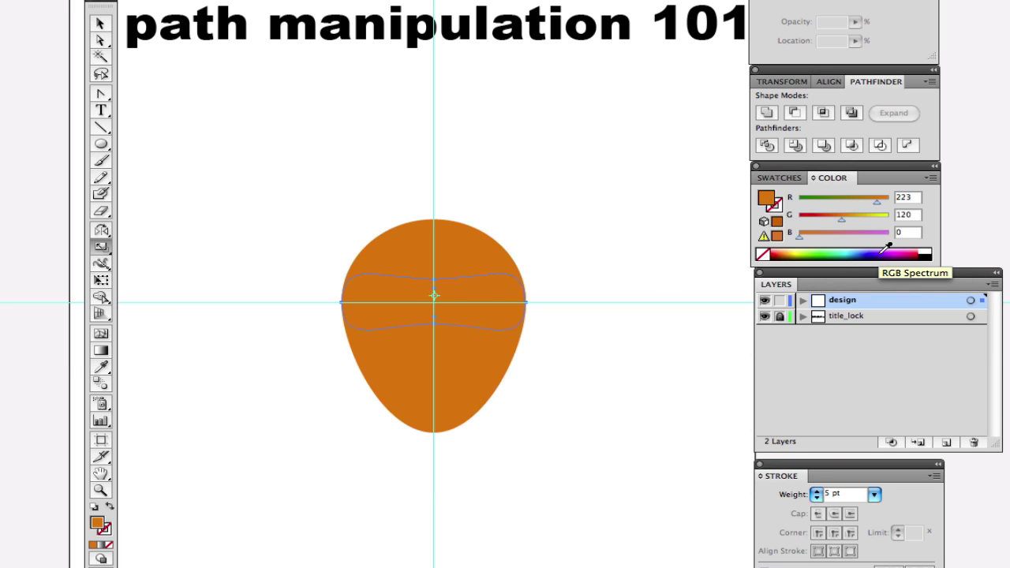
Colour the band purple and scale a shorter 81.51% copy of the egg inside it.
left_click(884, 252)
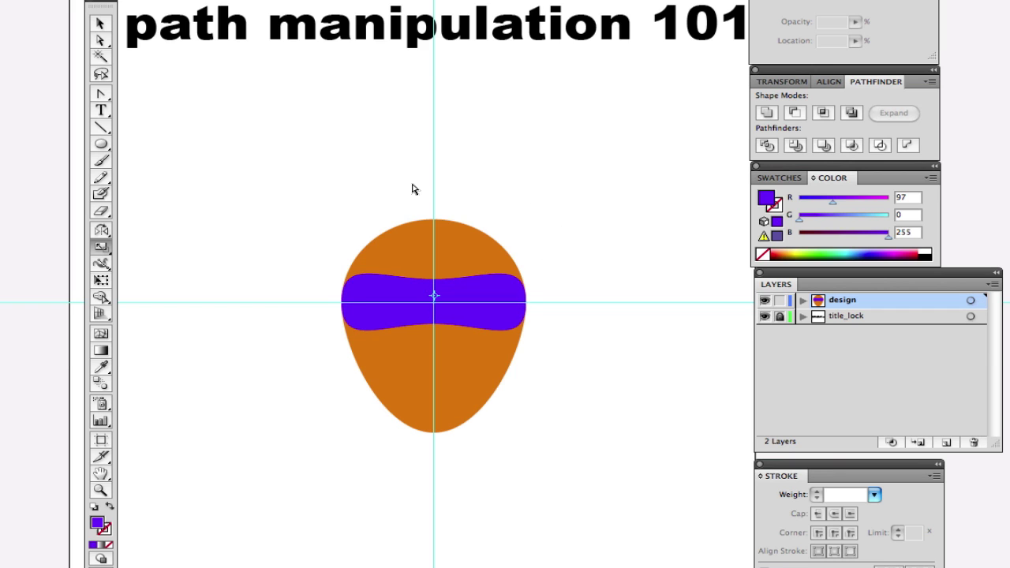
left_click_drag(411, 190, 458, 231)
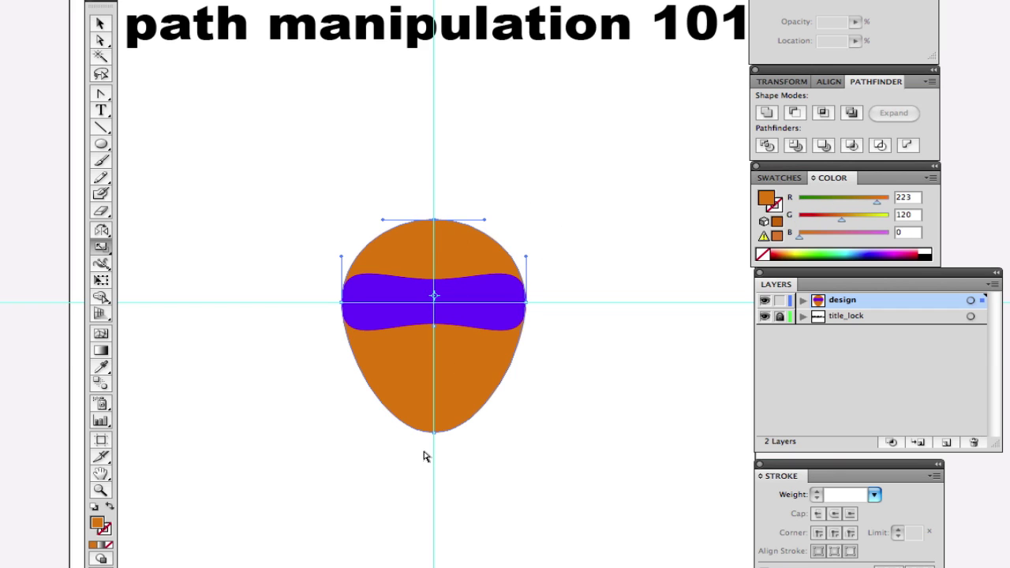
left_click_drag(423, 455, 454, 426)
left_click_drag(435, 225, 435, 229)
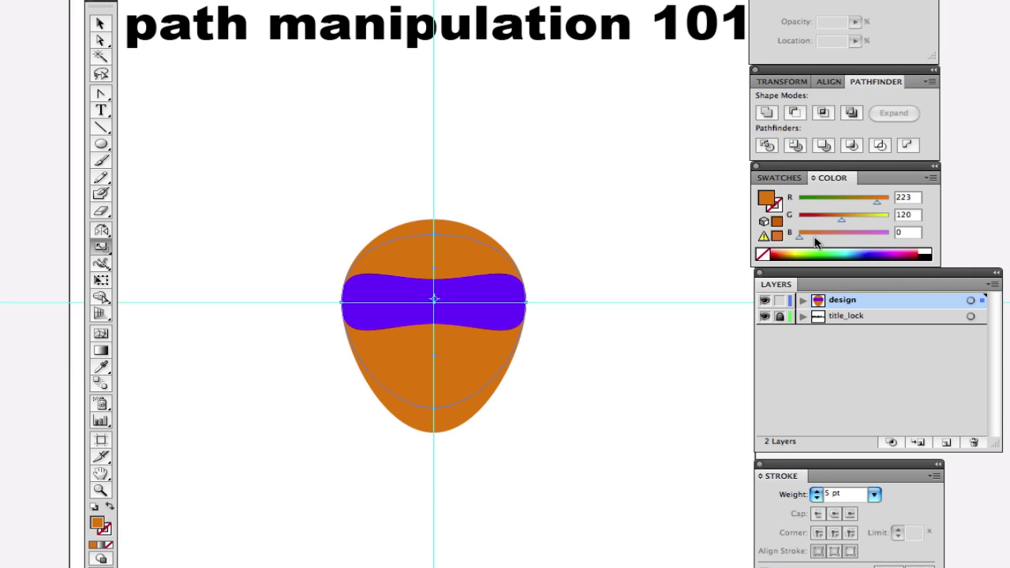
Fill the inner face light purple (R223 G197 B225), then select the whole egg design.
left_click_drag(841, 219, 866, 218)
left_click(876, 230)
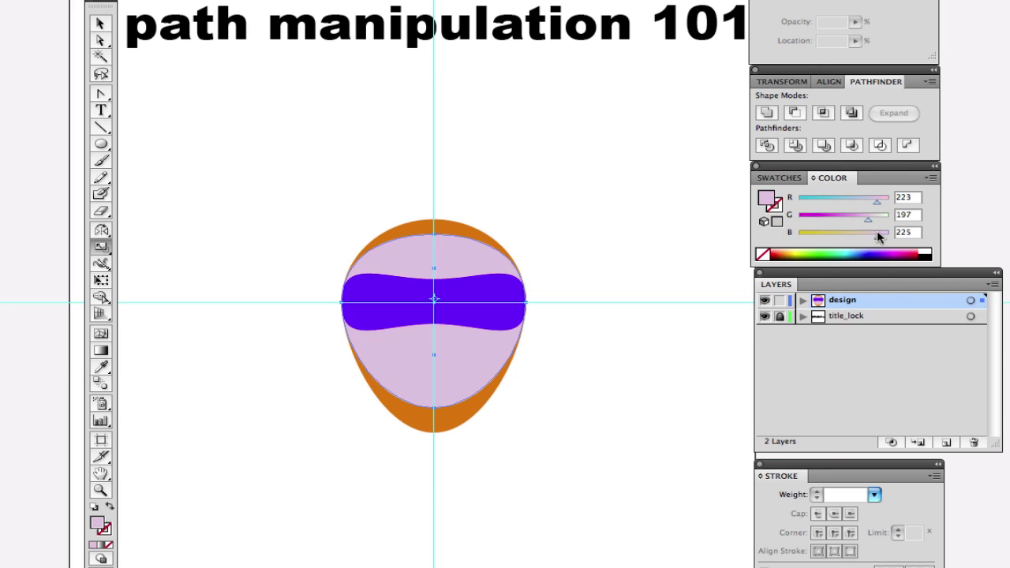
left_click(573, 236)
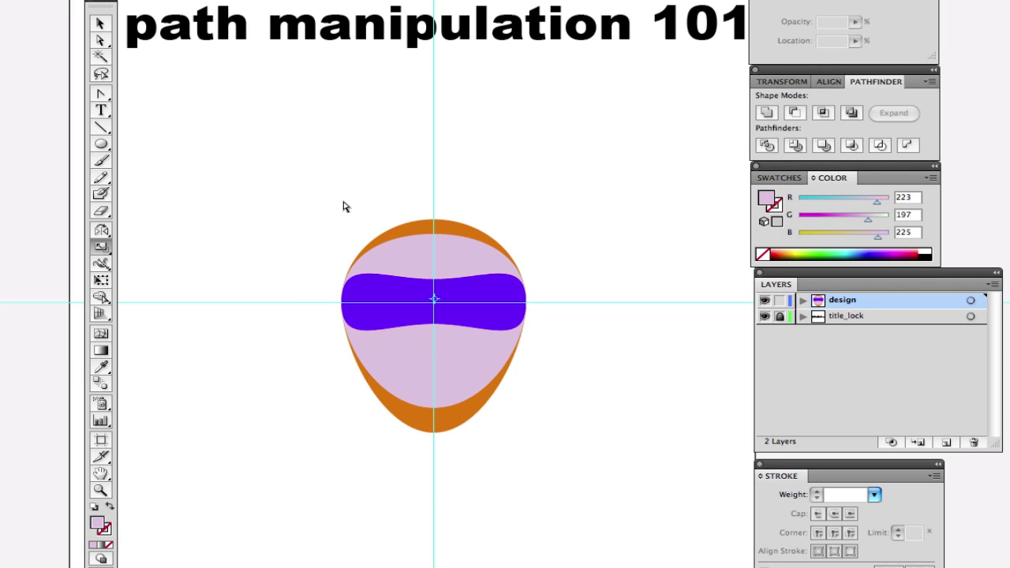
left_click_drag(327, 197, 582, 491)
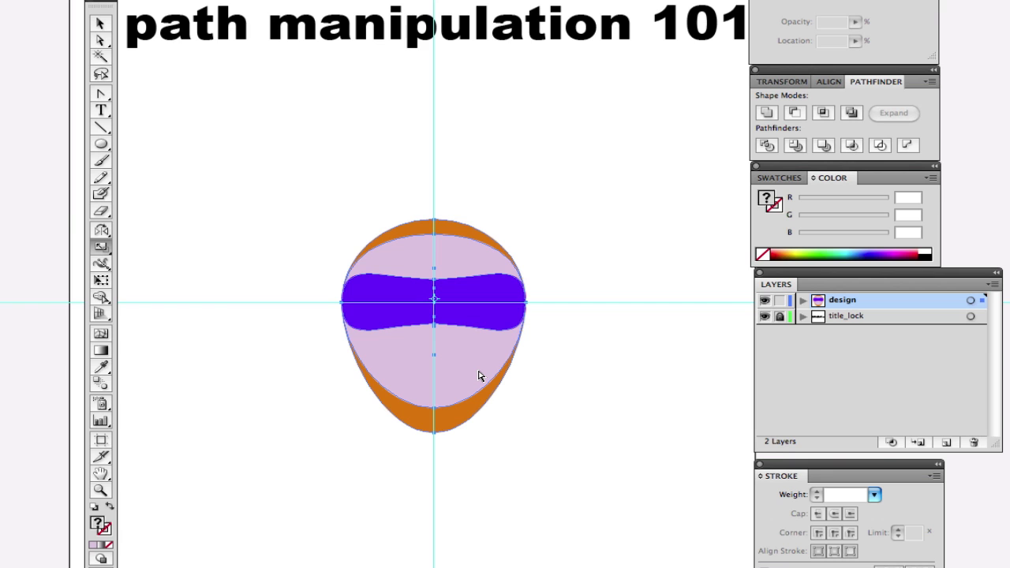
Duplicate the egg face and place the copy beside the original.
left_click_drag(478, 376, 323, 335)
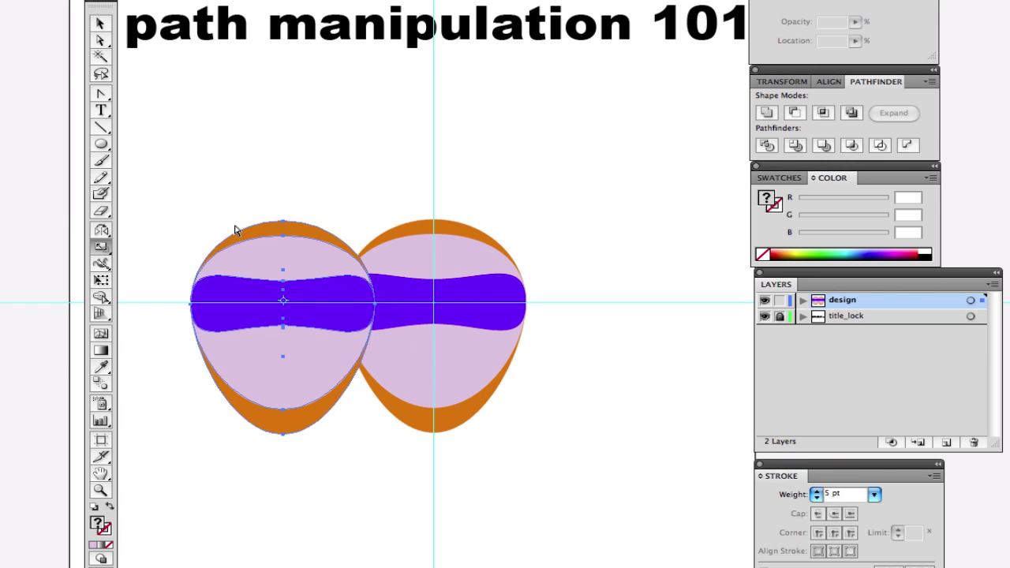
key("ctrl+z")
left_click_drag(444, 342, 553, 349)
left_click(551, 193)
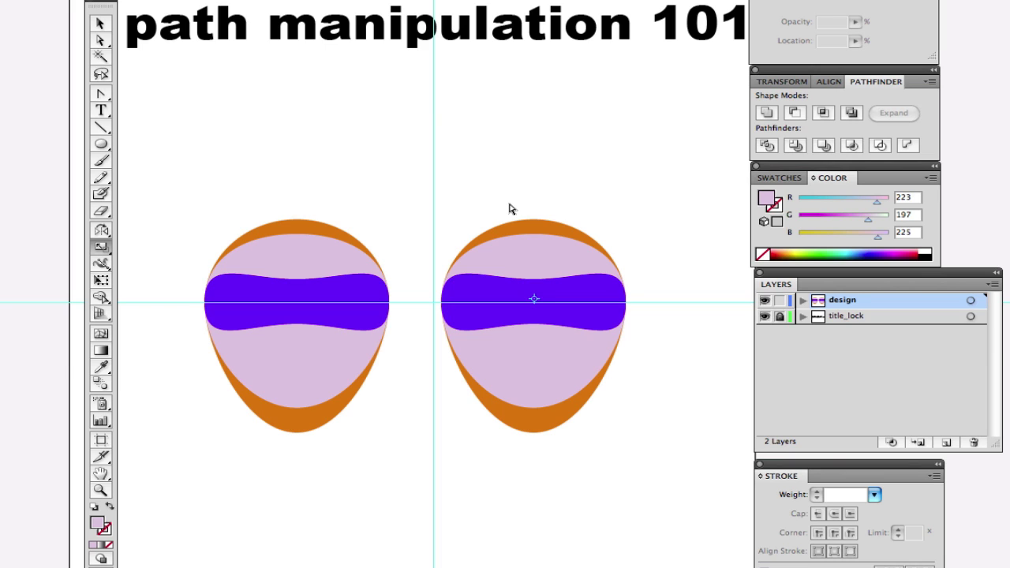
Rotate a copy of the right egg's orange shape into a yellow-green hair piece.
left_click(548, 230)
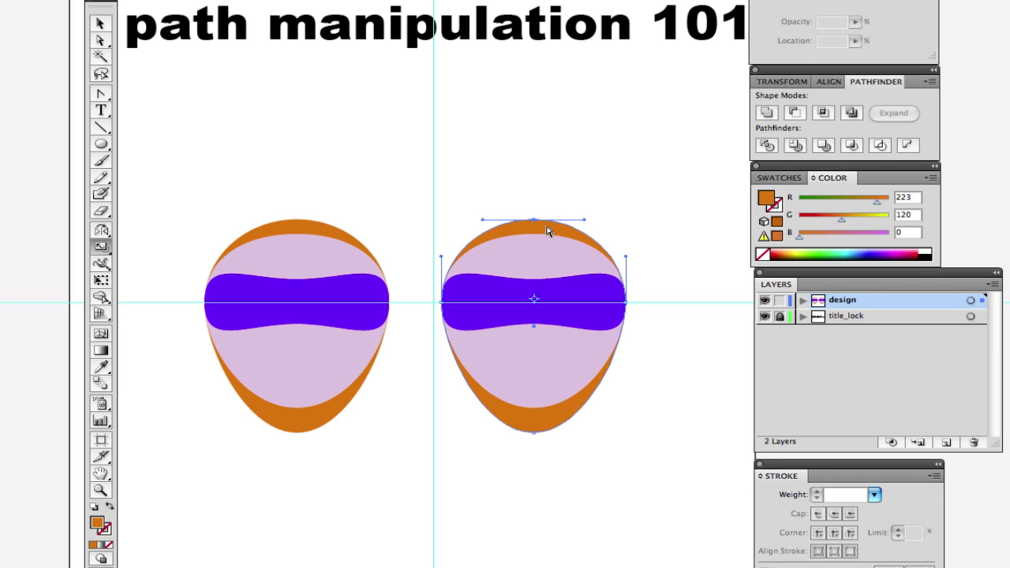
left_click(551, 427)
key("r")
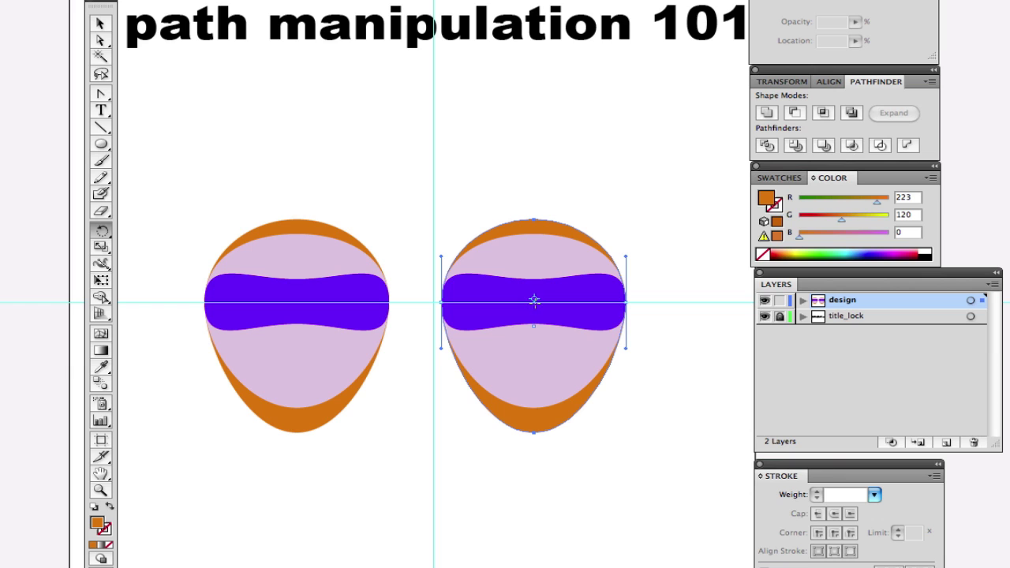
left_click_drag(534, 220, 650, 236)
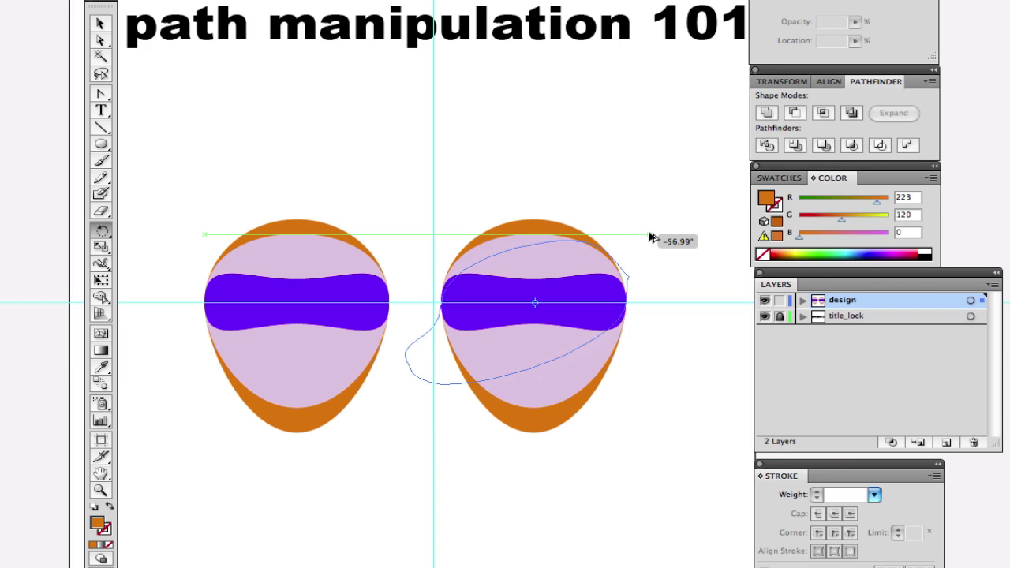
left_click_drag(650, 236, 649, 235)
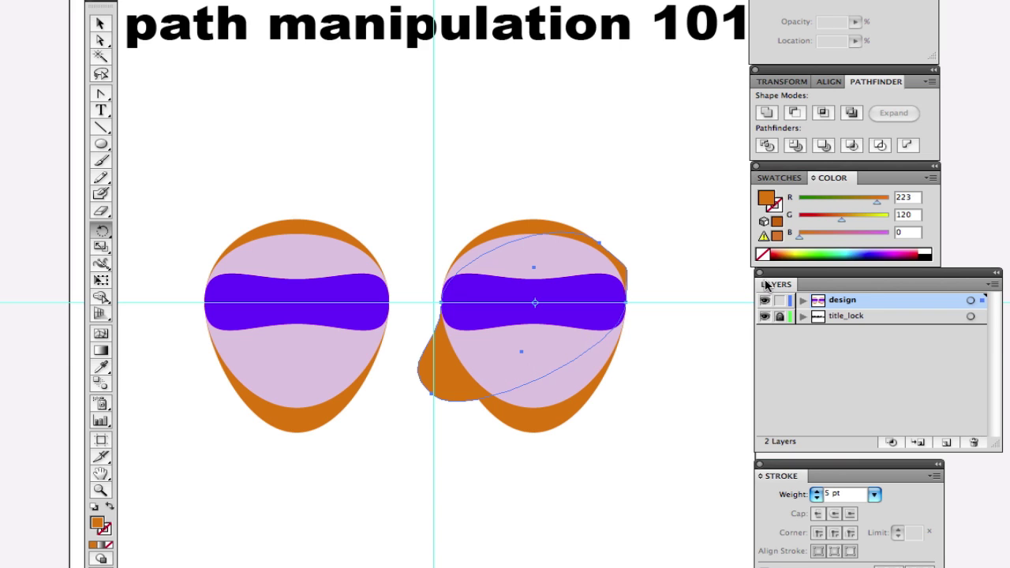
left_click(800, 252)
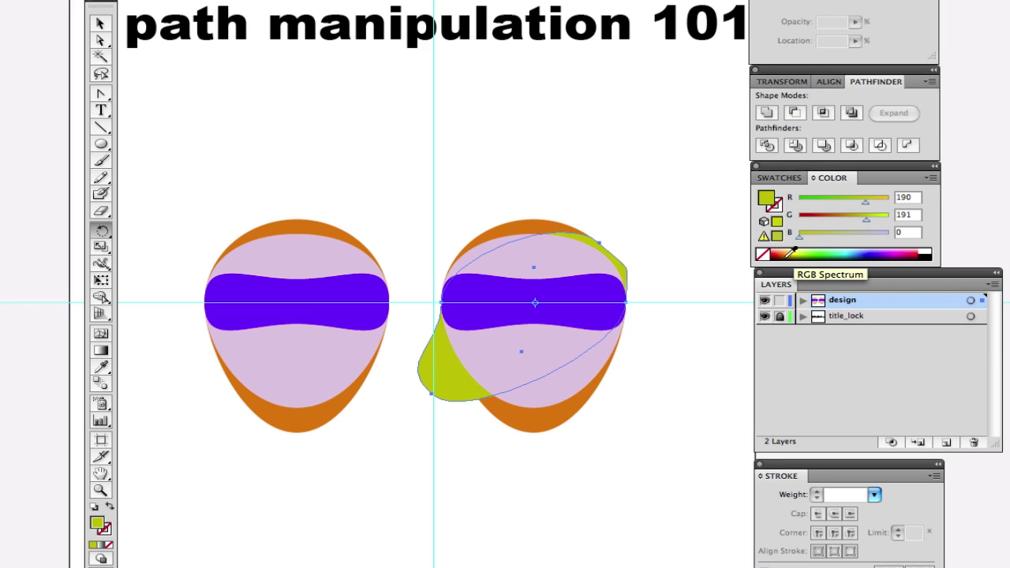
Reflect a copy of the yellow-green hair to the other side of the head.
key("o")
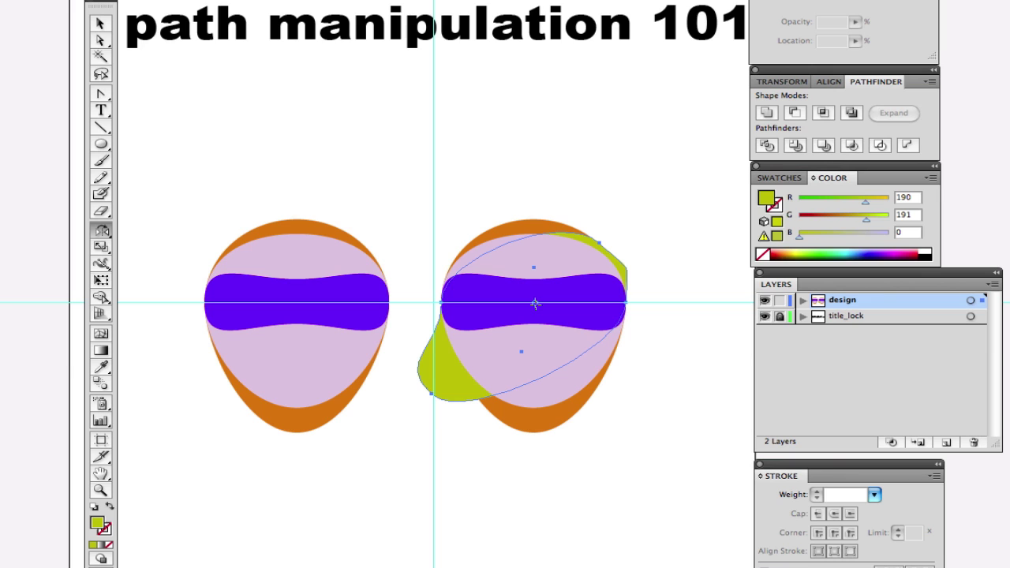
left_click_drag(453, 383, 625, 389)
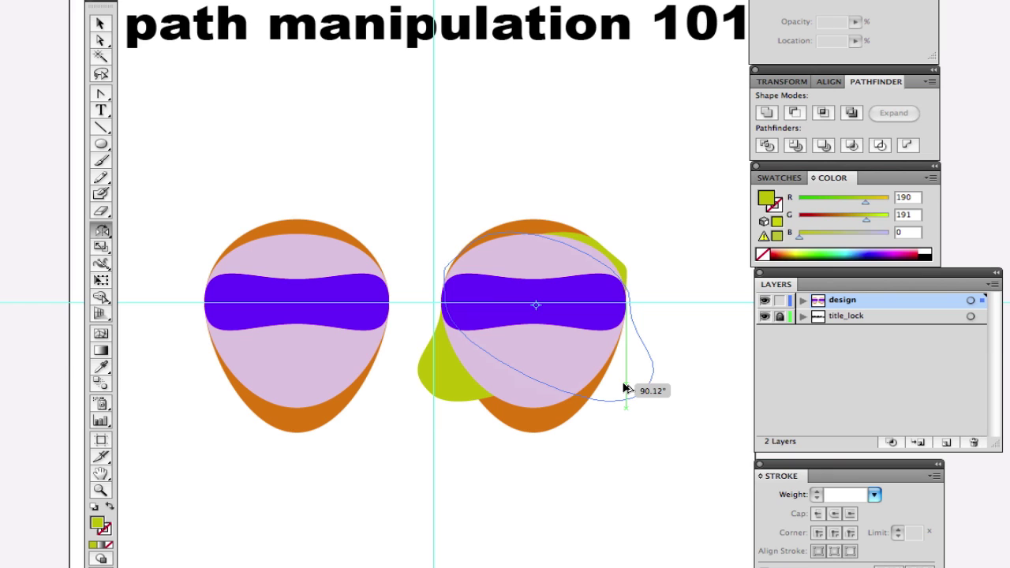
left_click_drag(626, 389, 623, 388)
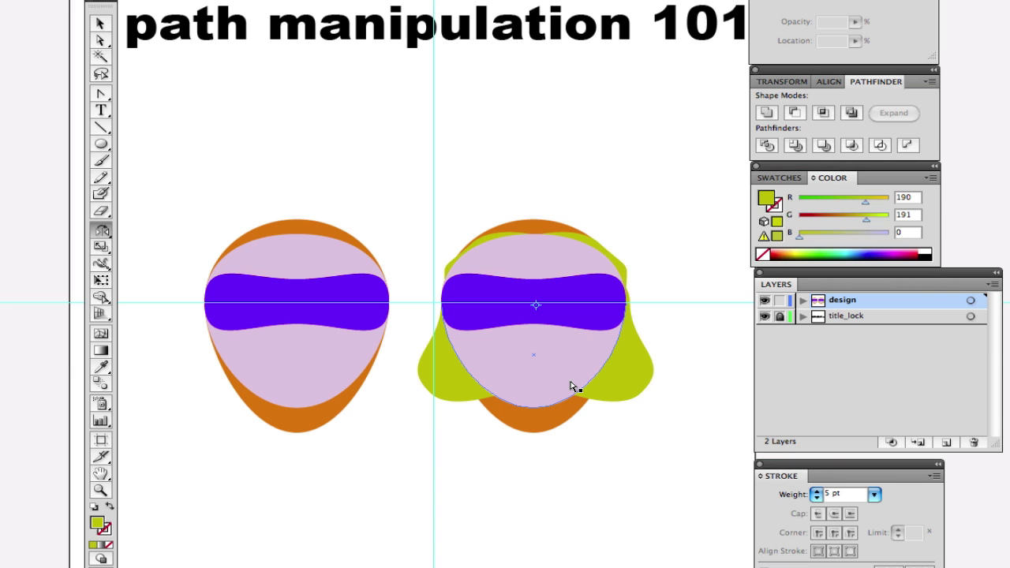
Hide the guides, then shear both skier heads together into a diagonal slant.
key("super+semicolon")
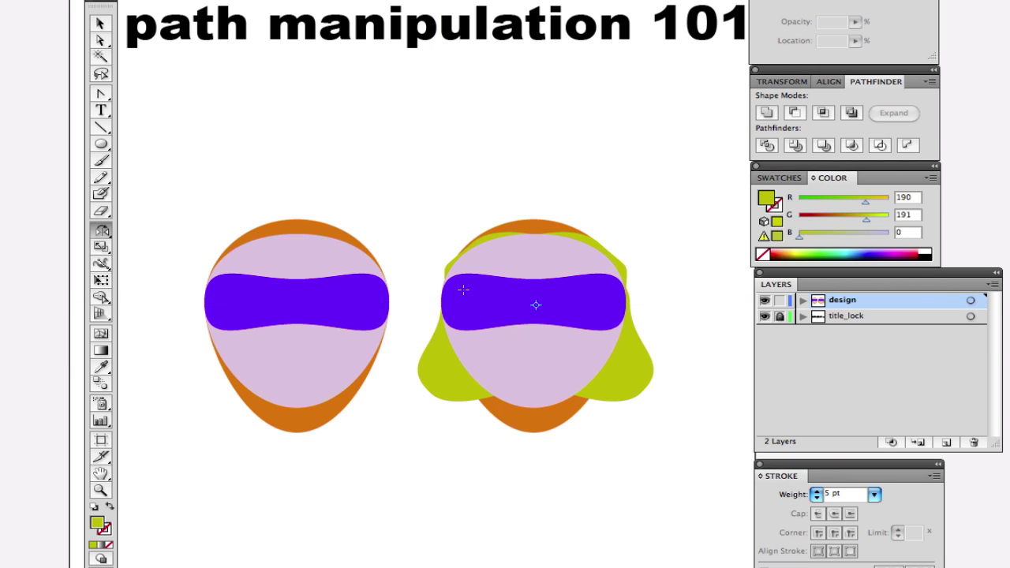
left_click_drag(197, 161, 673, 509)
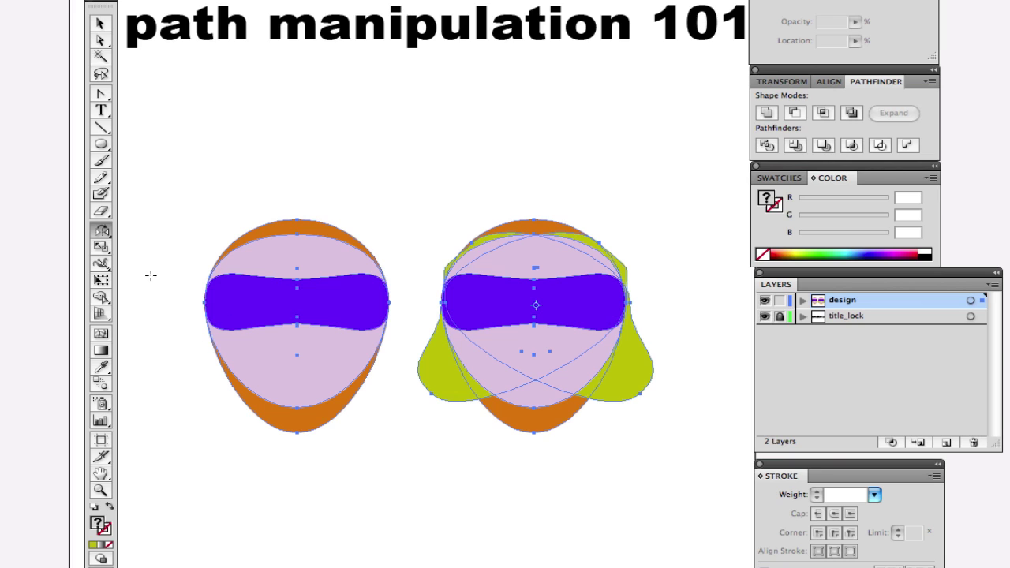
left_click_drag(103, 235, 170, 229)
left_click_drag(101, 246, 212, 269)
left_click_drag(151, 248, 178, 207)
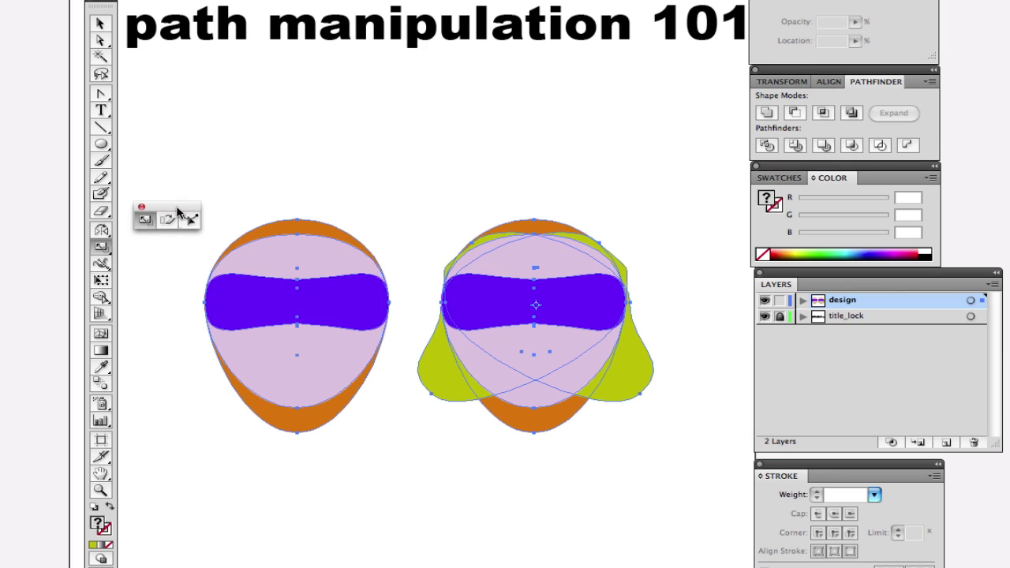
left_click(168, 222)
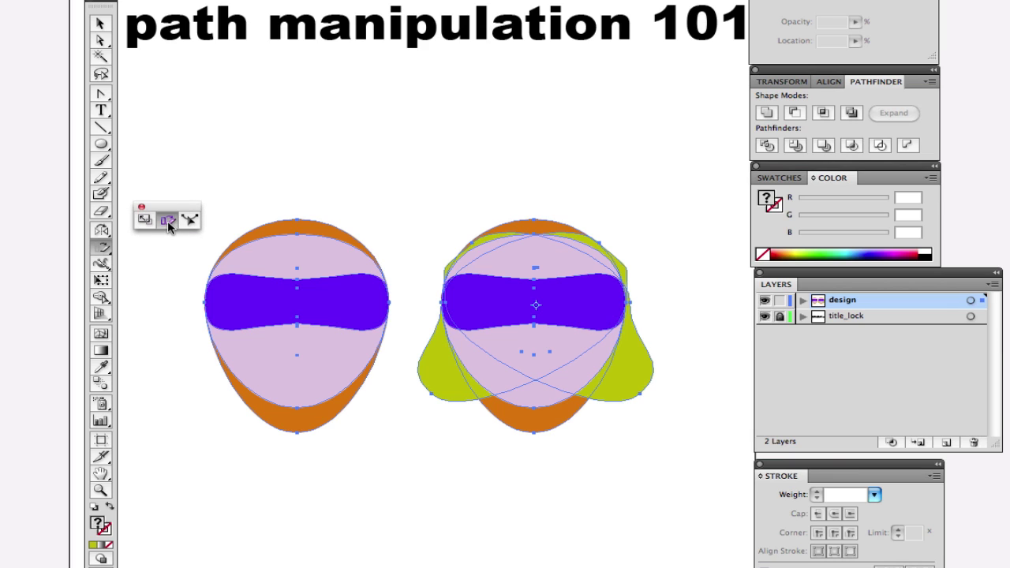
left_click(253, 493)
mouse_move(312, 280)
left_mouse_down()
mouse_move(316, 258)
mouse_move(352, 261)
mouse_move(369, 247)
left_mouse_up()
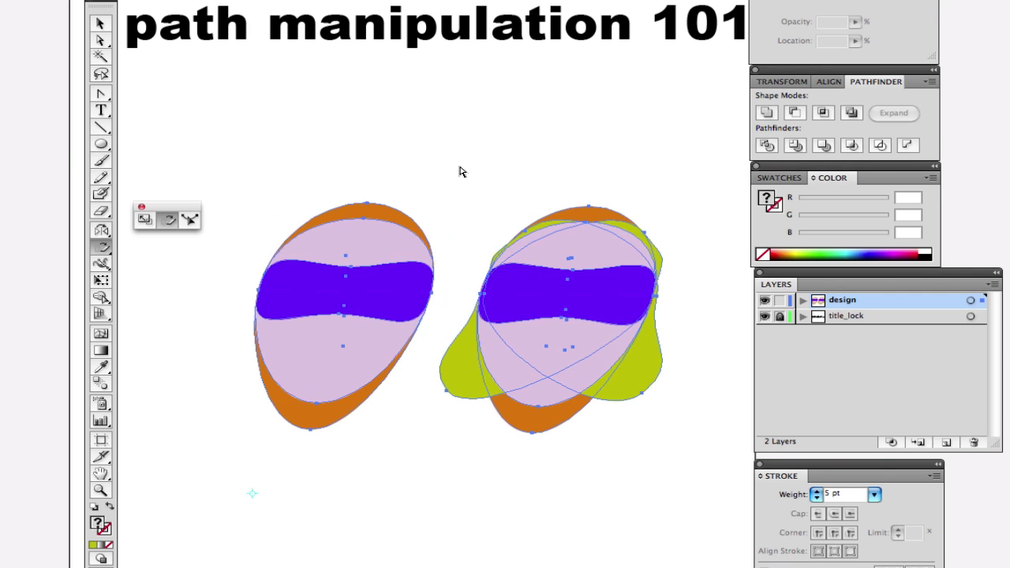
key("ctrl+shift+a")
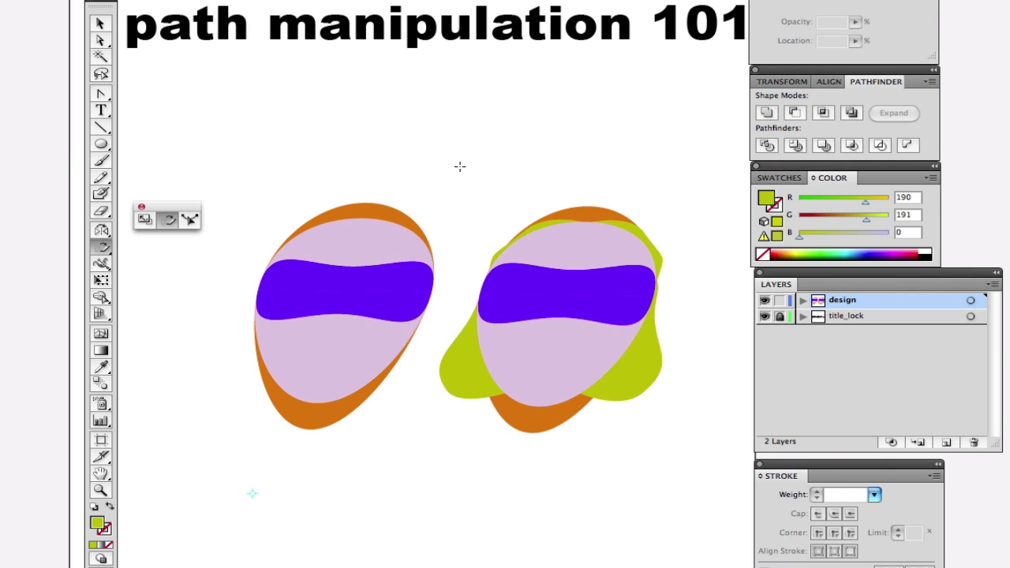